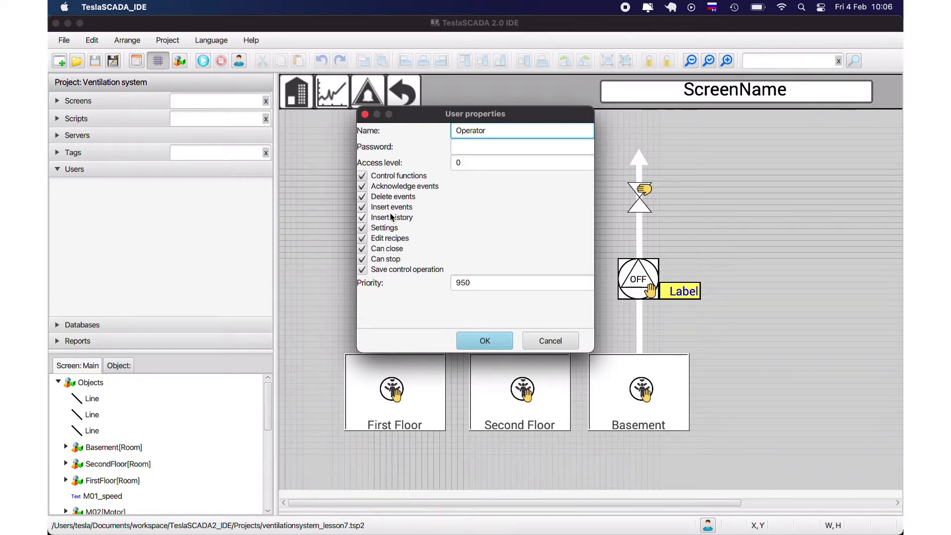
Add the Operator user and a user named Control engineer with access level 200, and save the project
left_click(485, 340)
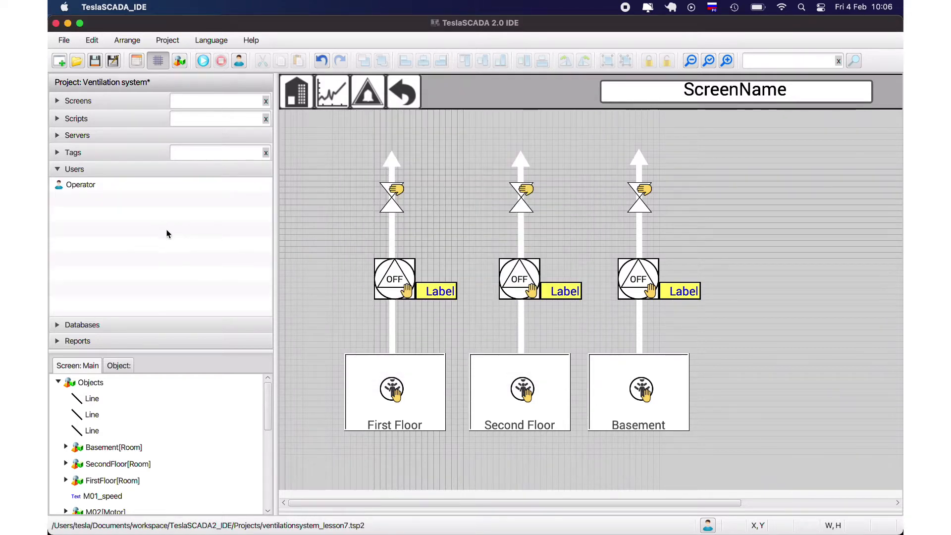
right_click(108, 214)
left_click(113, 222)
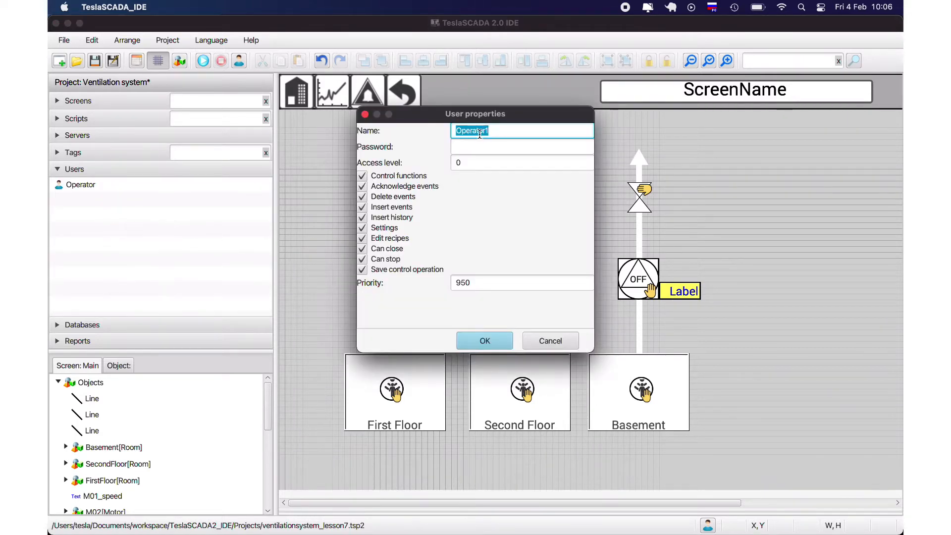
type("СщтControl engineer")
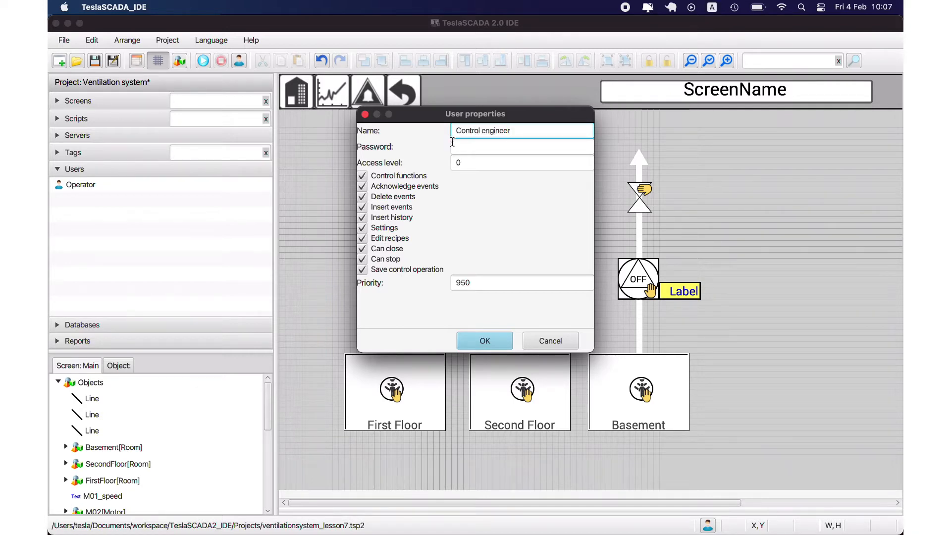
left_click(481, 165)
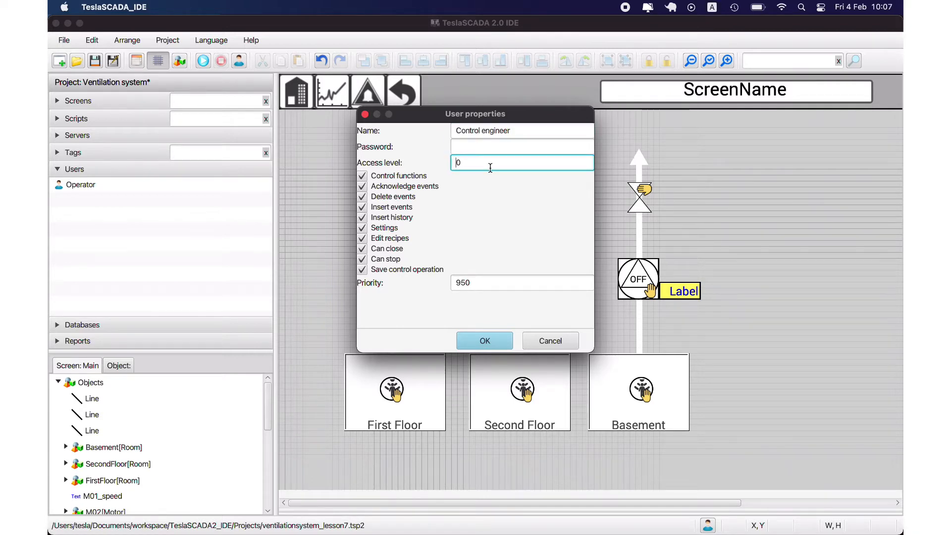
type("200")
left_click(477, 340)
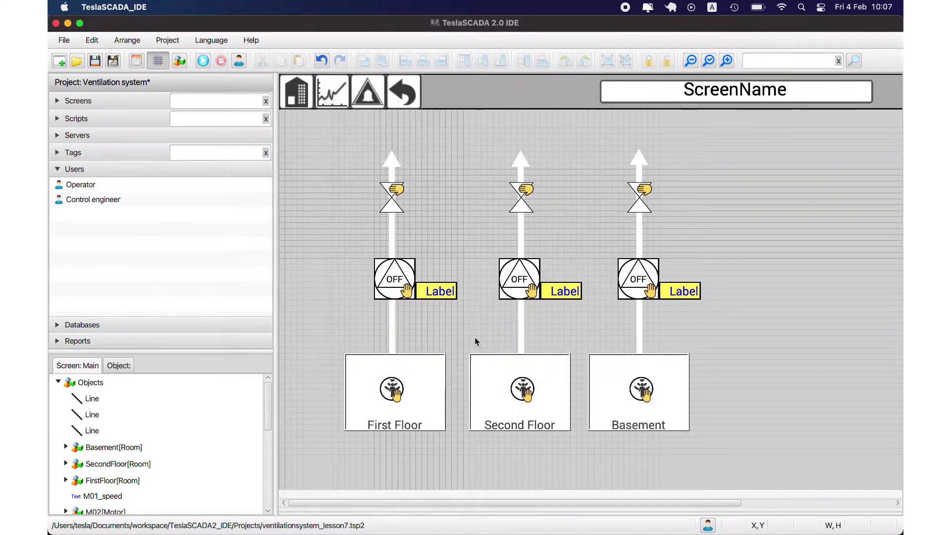
left_click(94, 61)
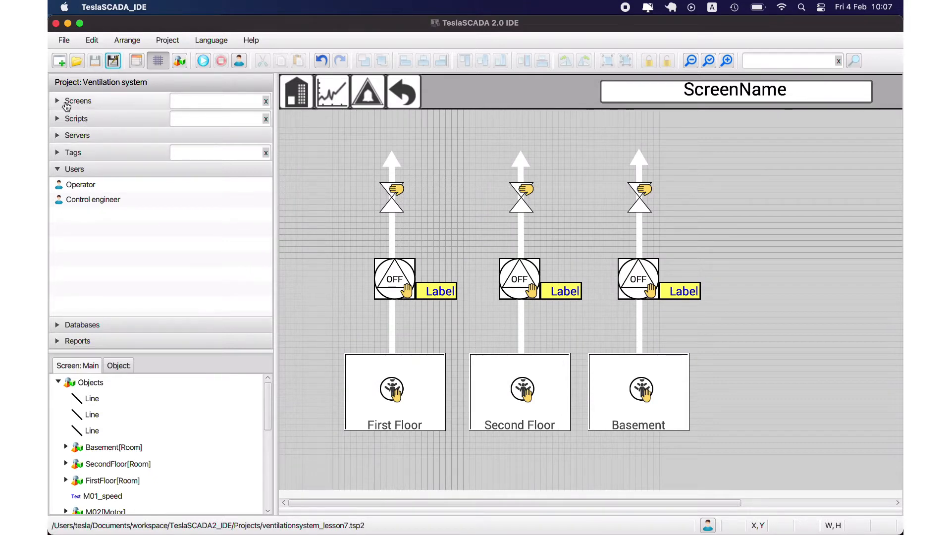
Set the MotorProperties popup screen's access level to 100 and save the project
left_click(89, 199)
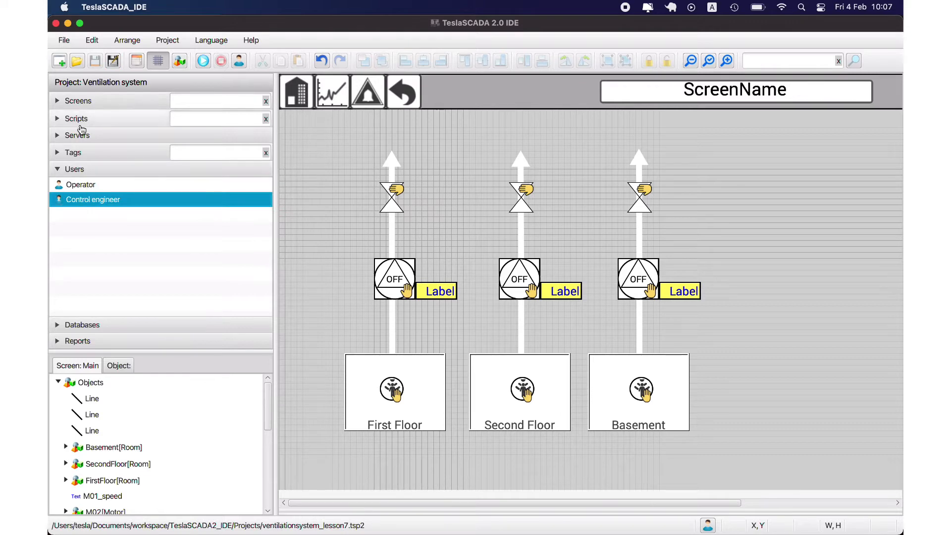
left_click(69, 103)
left_click(56, 133)
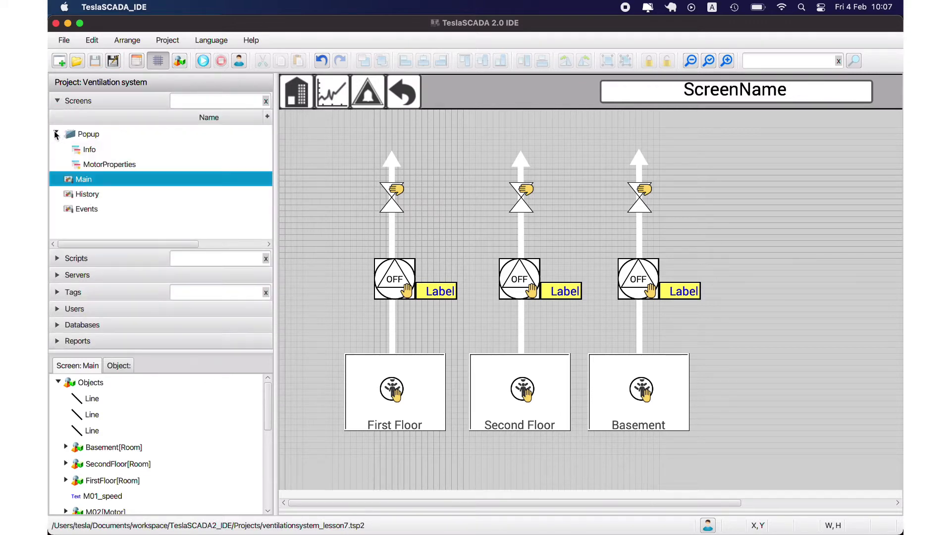
left_click(88, 167)
right_click(88, 167)
left_click(114, 240)
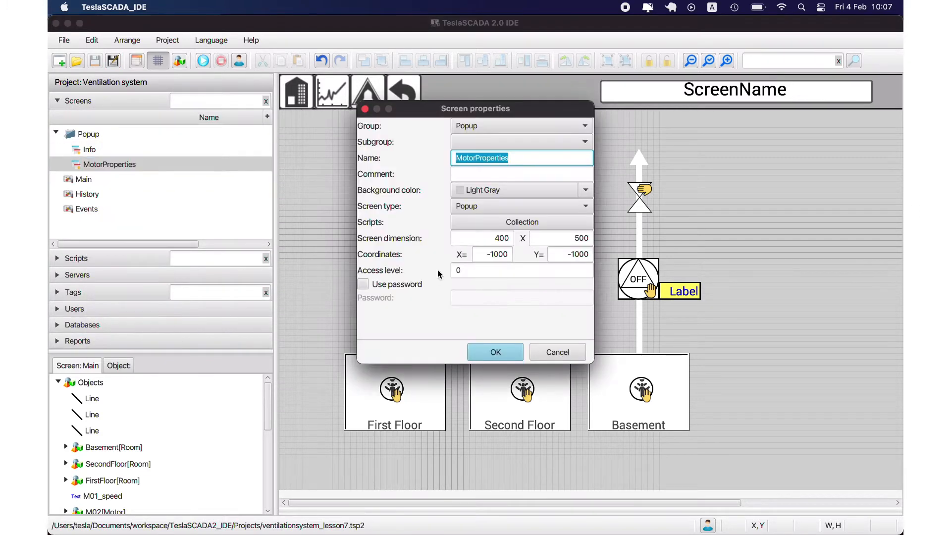
left_click(475, 271)
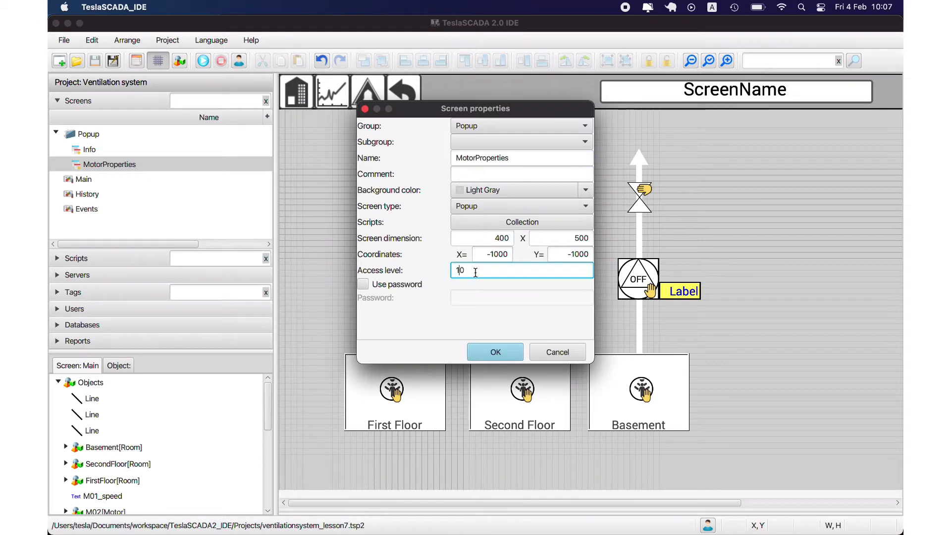
type("0")
left_click(496, 351)
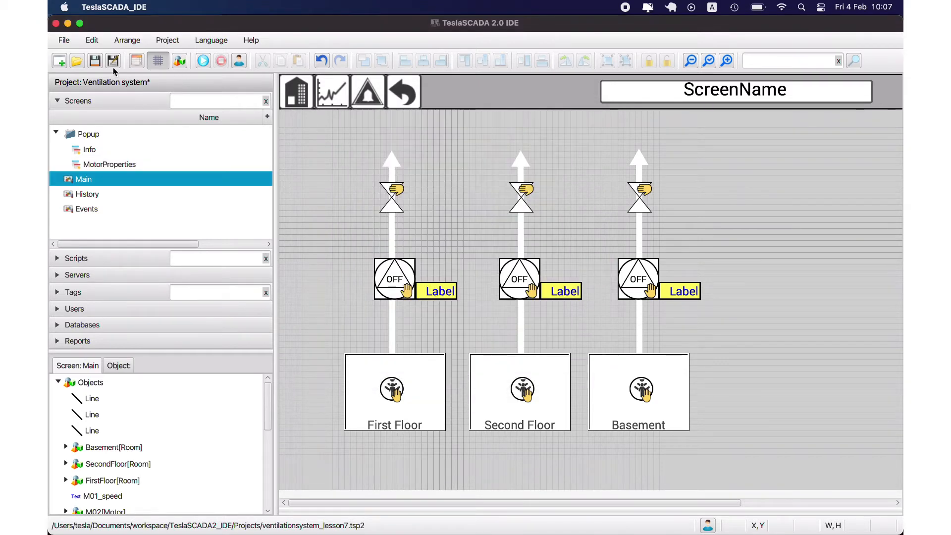
left_click(113, 61)
Run the project logged in as Operator and try to open the First Floor motor's properties
left_click(204, 63)
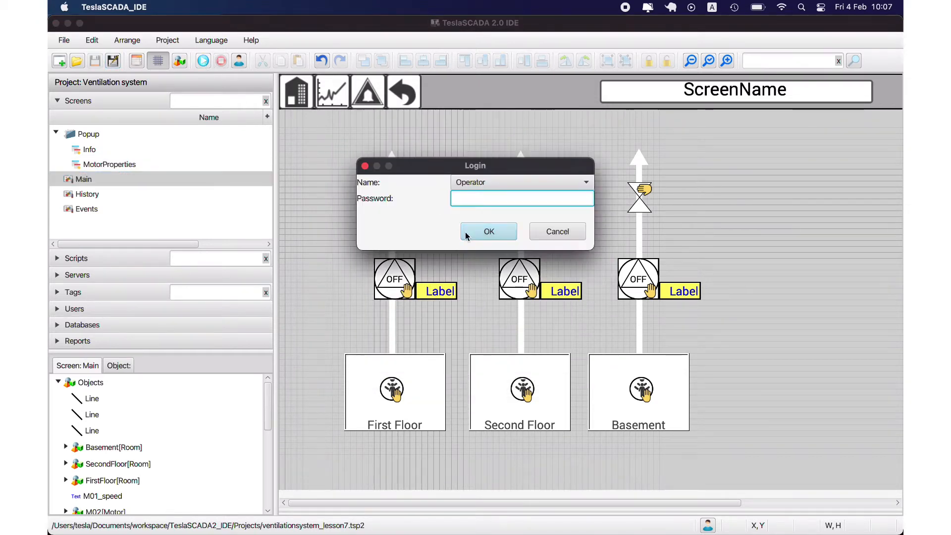
left_click(488, 235)
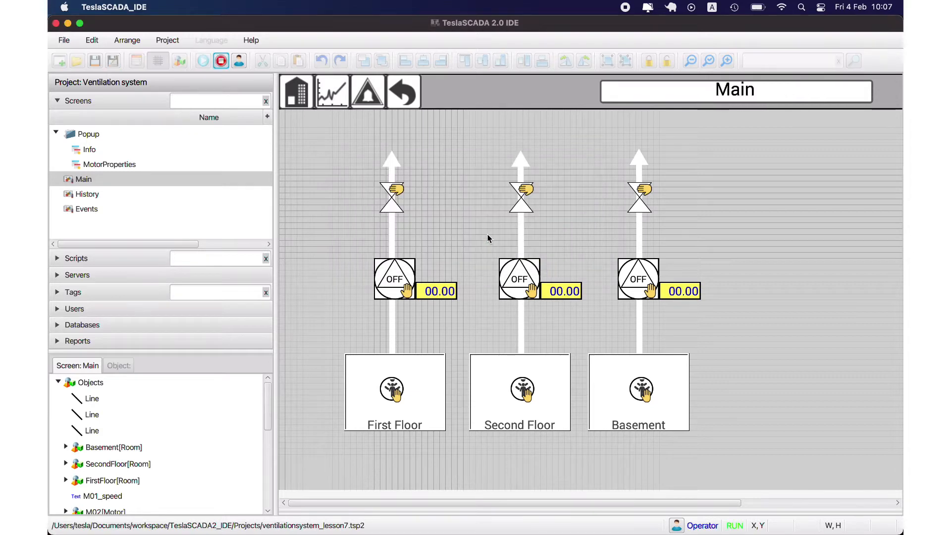
left_click(390, 284)
left_click(573, 228)
Switch the running project's login to Control engineer, leaving the password blank
left_click(240, 63)
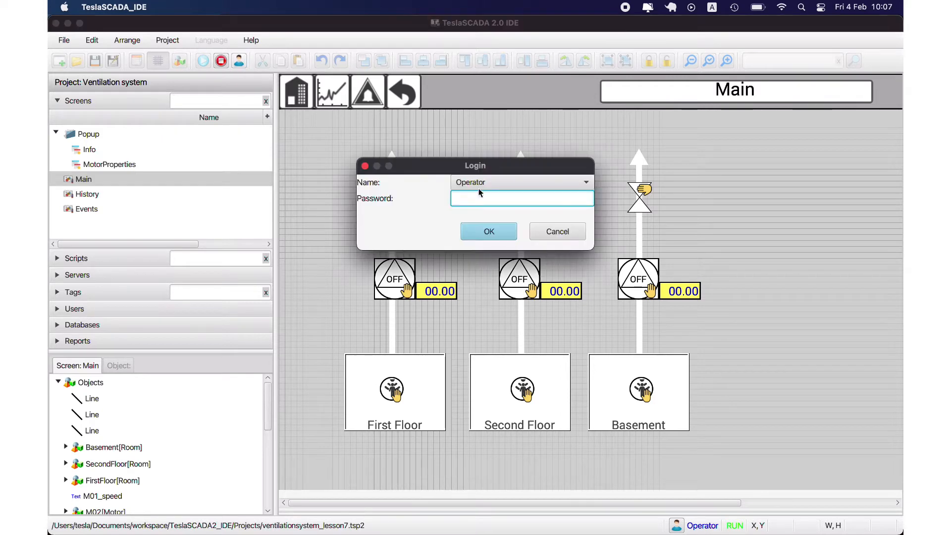
left_click(525, 183)
left_click(476, 213)
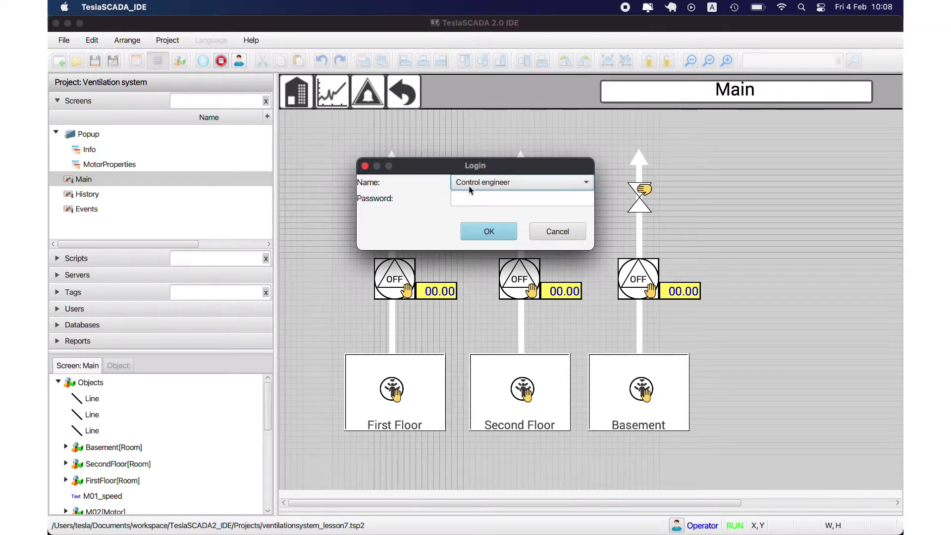
left_click(487, 199)
left_click(481, 231)
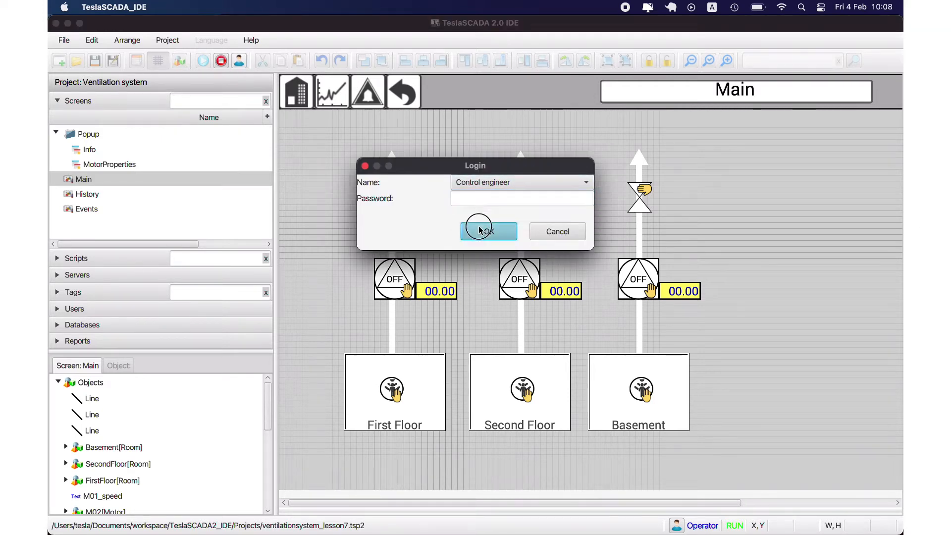
Open and close the properties of the First Floor and Second Floor motors, and stop the running project
left_click(407, 275)
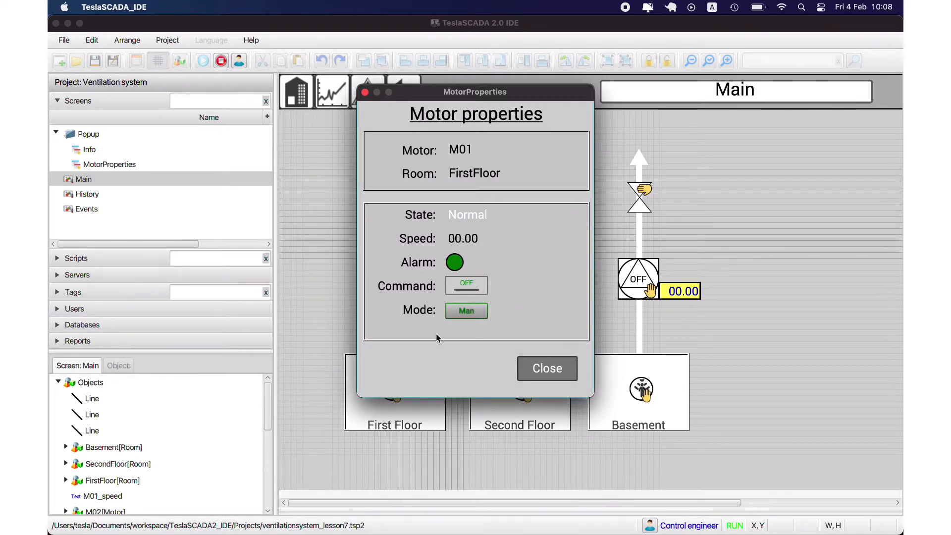
left_click(539, 374)
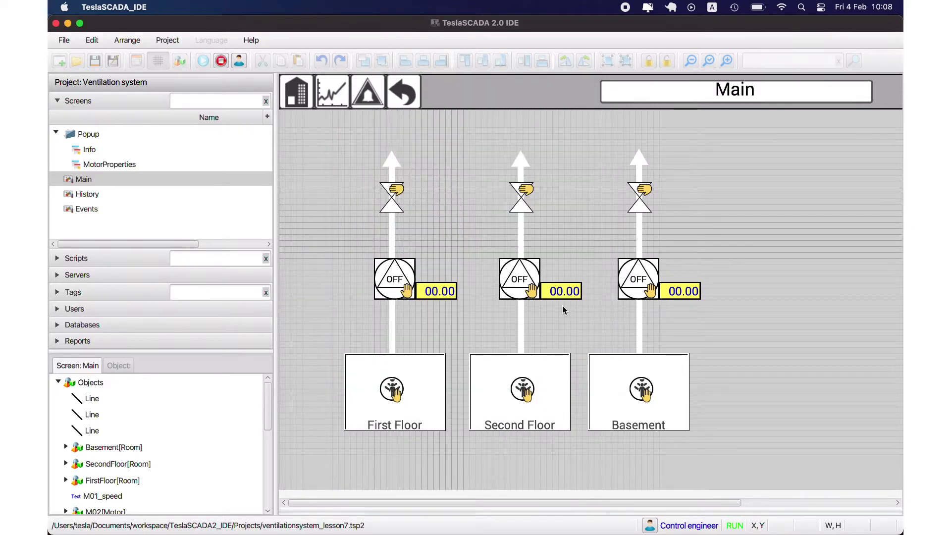
left_click(520, 270)
left_click(545, 374)
left_click(221, 60)
left_click(499, 228)
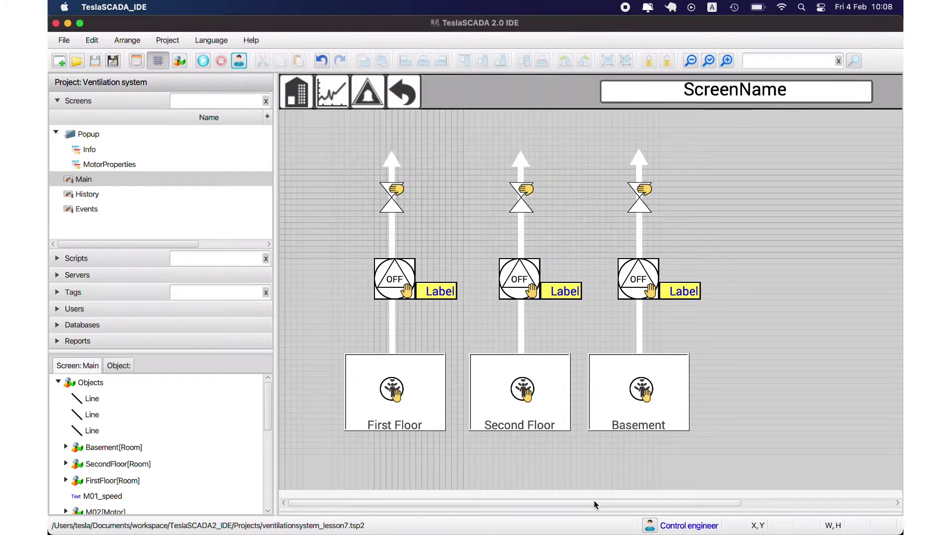
Add a Border object below the TeslaSCADA logo on the Main screen, about 320 × 230 at X 1080, Y 60
left_click_drag(594, 503, 749, 503)
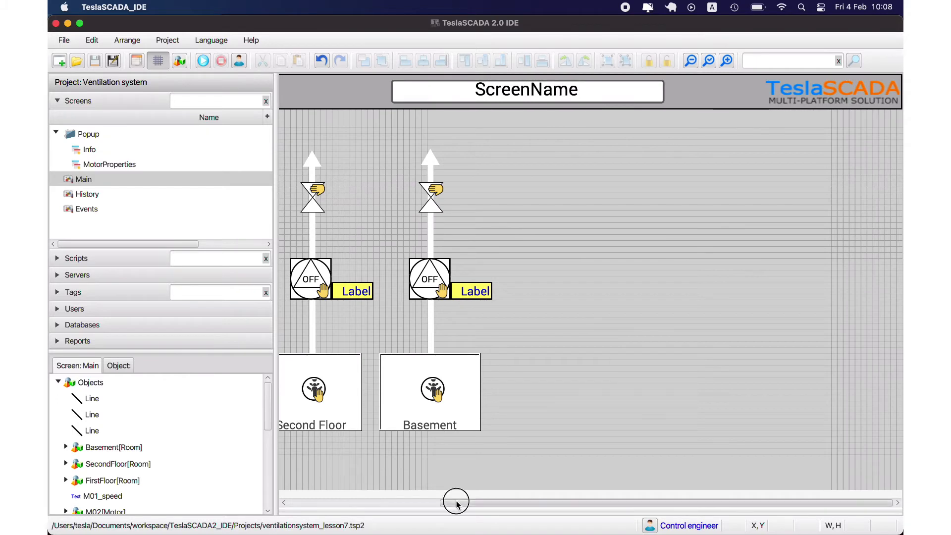
left_click_drag(453, 501, 318, 493)
left_click_drag(278, 382, 239, 382)
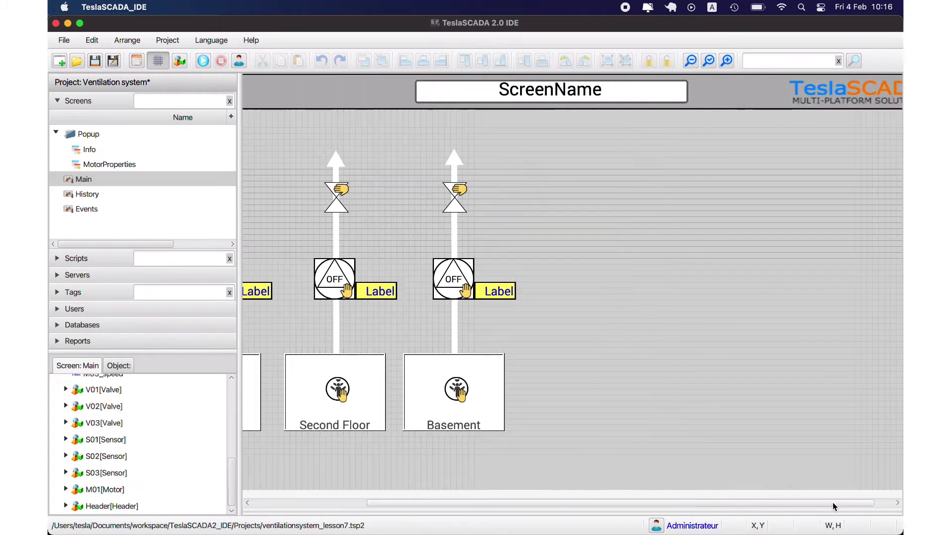
right_click(614, 190)
left_click(622, 204)
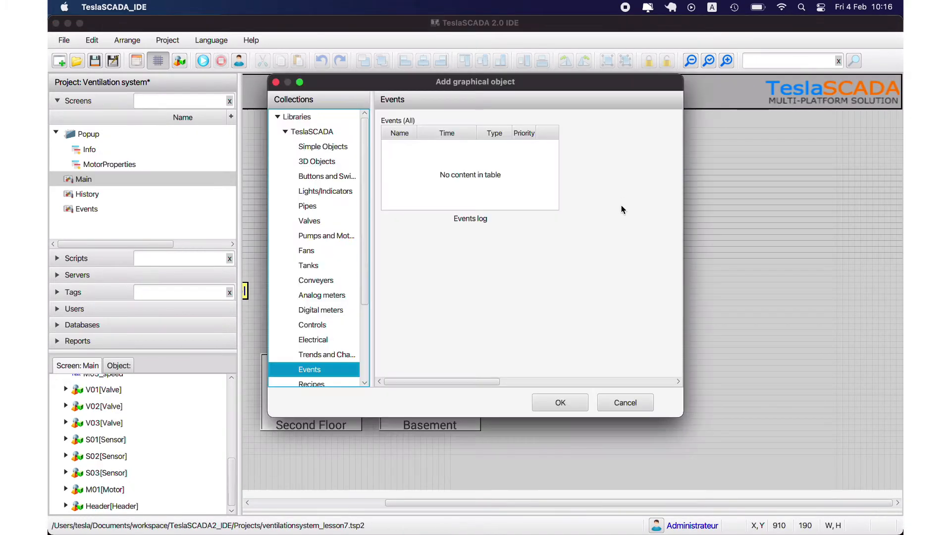
left_click(318, 148)
double_click(546, 130)
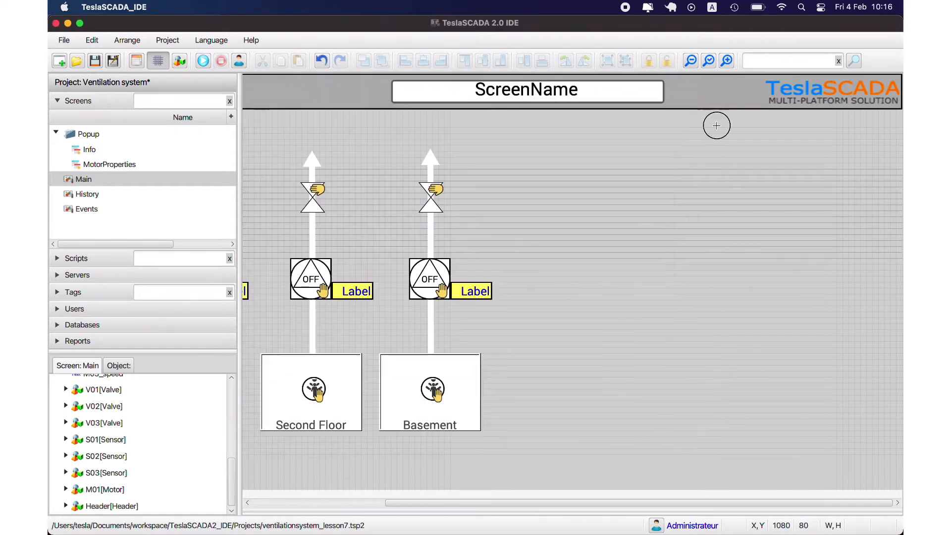
mouse_move(713, 121)
left_mouse_down()
mouse_move(777, 178)
mouse_move(901, 204)
mouse_move(897, 246)
left_mouse_up()
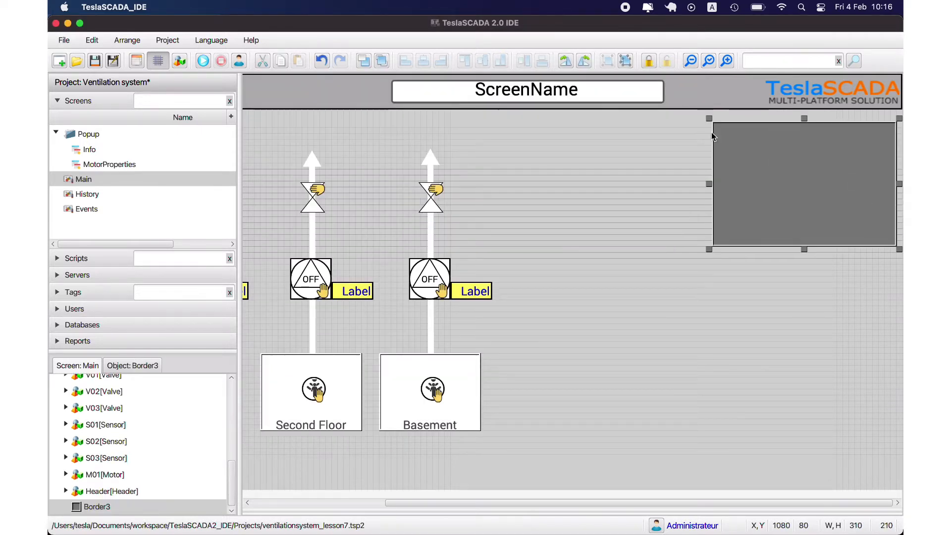
left_click_drag(709, 121, 703, 109)
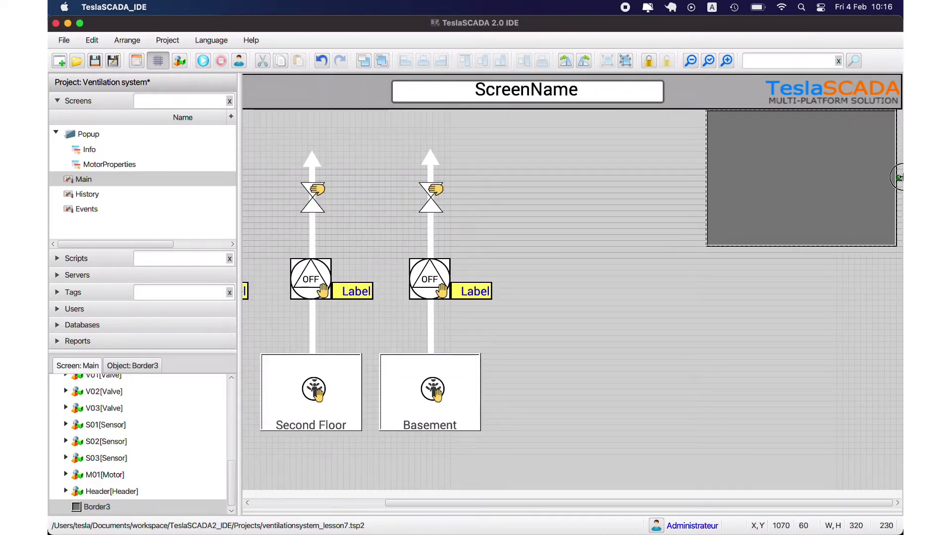
left_click_drag(732, 181, 737, 179)
Set the new border's fill color to #b3b3b3
double_click(753, 174)
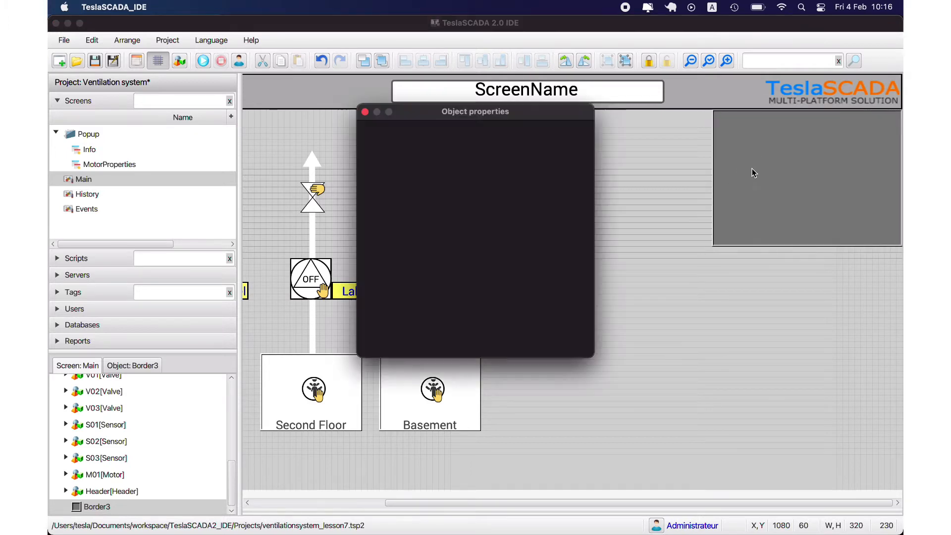
left_click(586, 214)
left_click(506, 232)
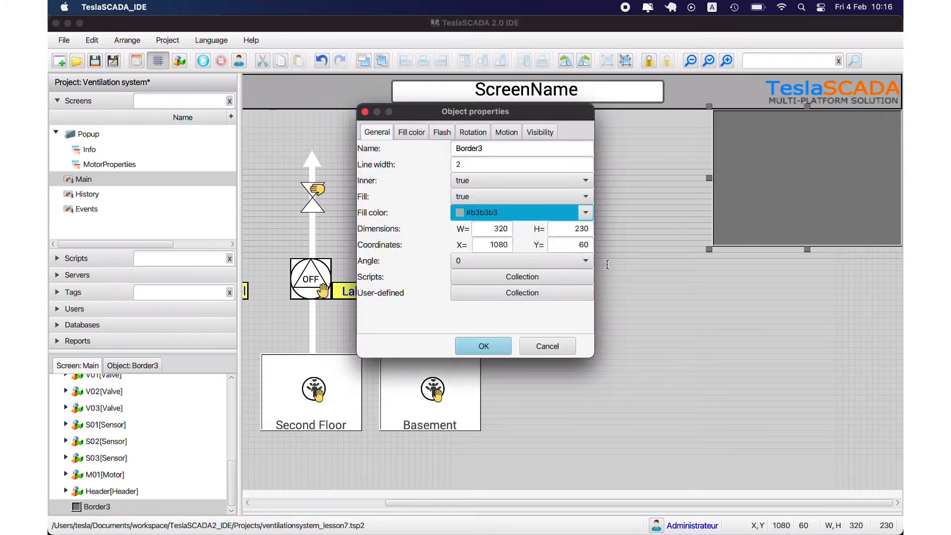
left_click(505, 348)
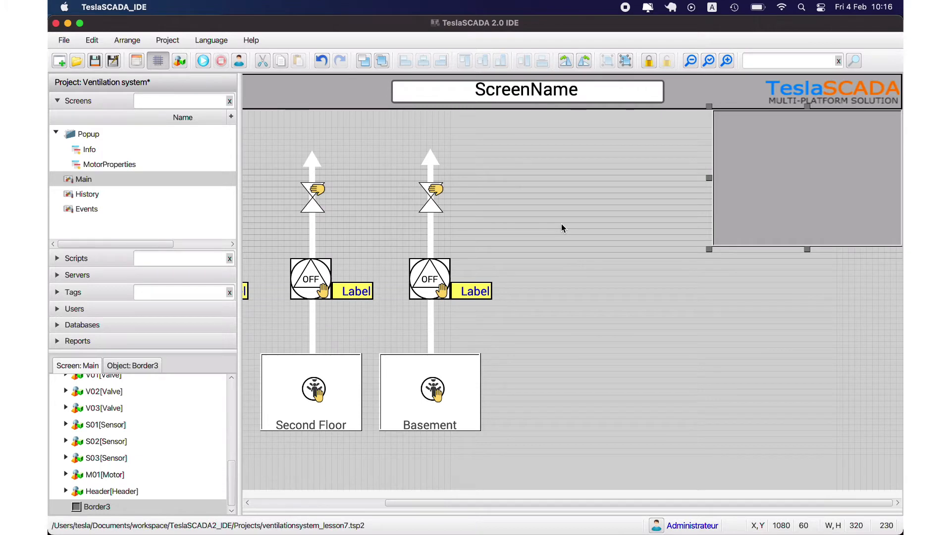
Add an Ellipse inside the new border near its upper-left corner, about 60 × 50 at X 1120, Y 80
right_click(539, 228)
left_click(545, 235)
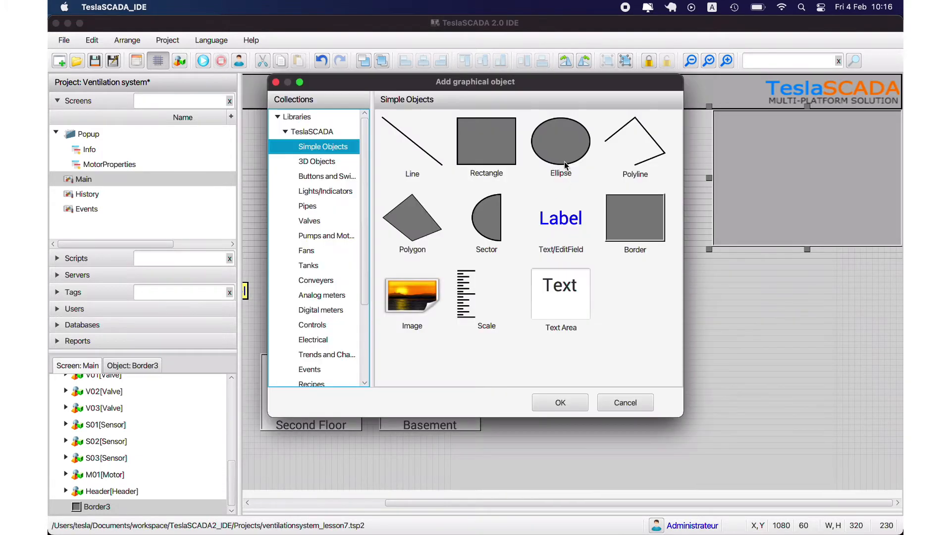
left_click(553, 143)
double_click(553, 143)
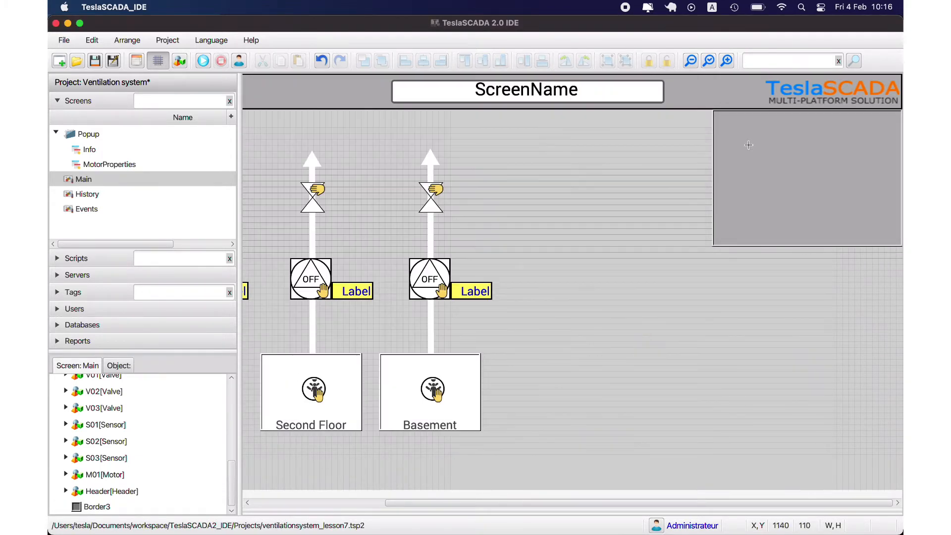
left_click_drag(794, 162, 773, 150)
Set the ellipse's line color to Gray and shrink it to 20 × 20
double_click(758, 142)
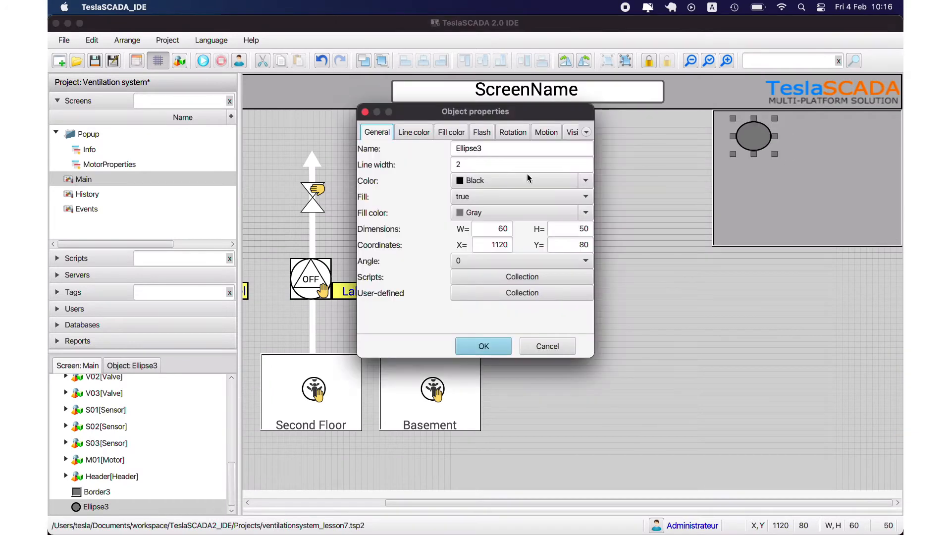
left_click(586, 181)
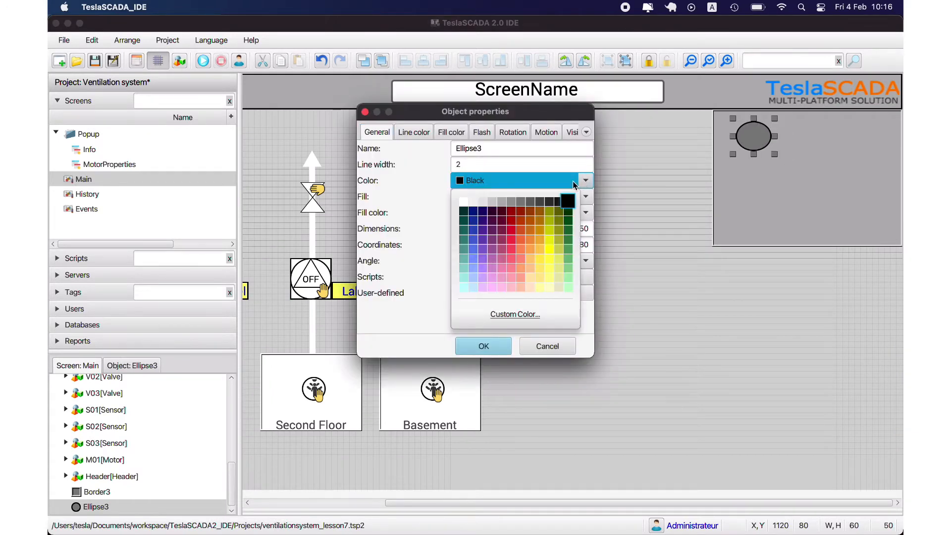
left_click(509, 202)
left_click(579, 182)
left_click(524, 203)
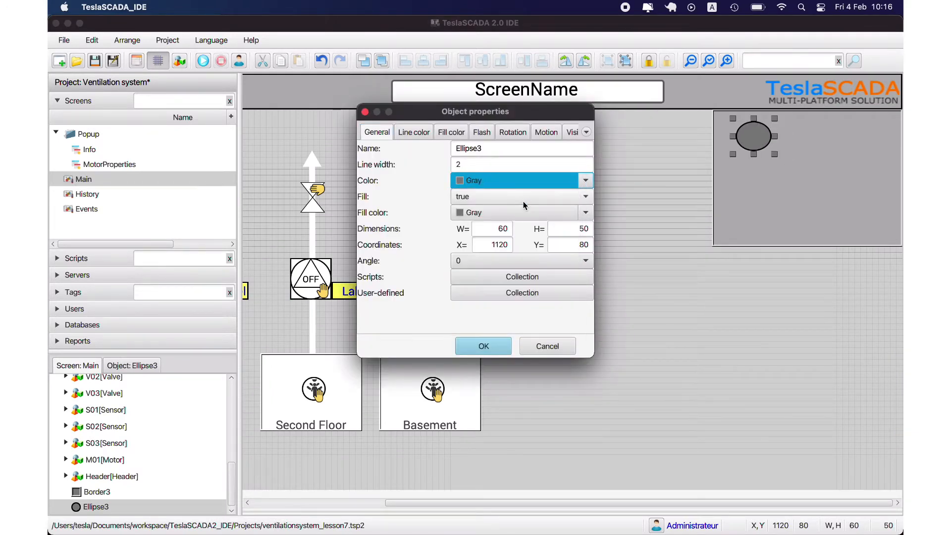
left_click(501, 345)
left_click_drag(775, 154, 751, 128)
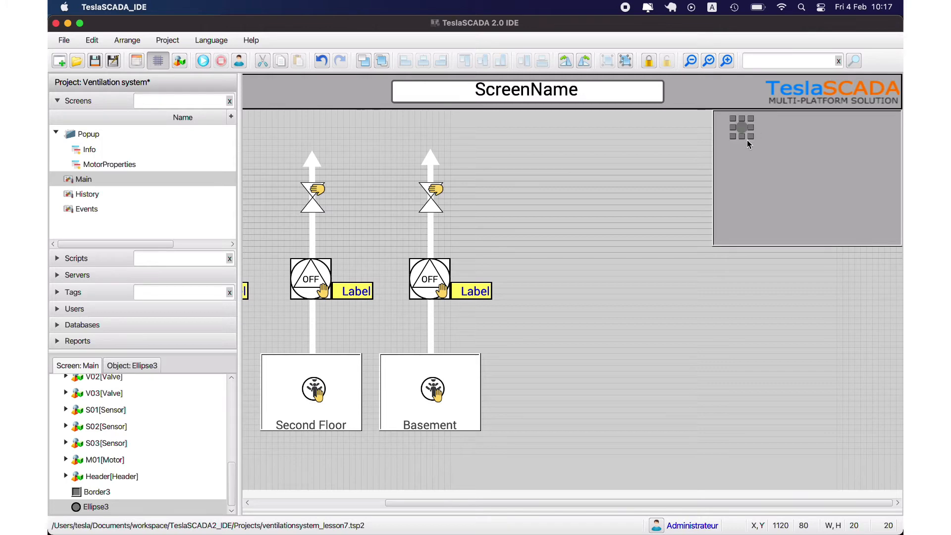
Add a Sector object just below the small ellipse, about 100 × 80 at X 1130, Y 130
right_click(613, 167)
left_click(627, 176)
double_click(486, 213)
left_click(758, 167)
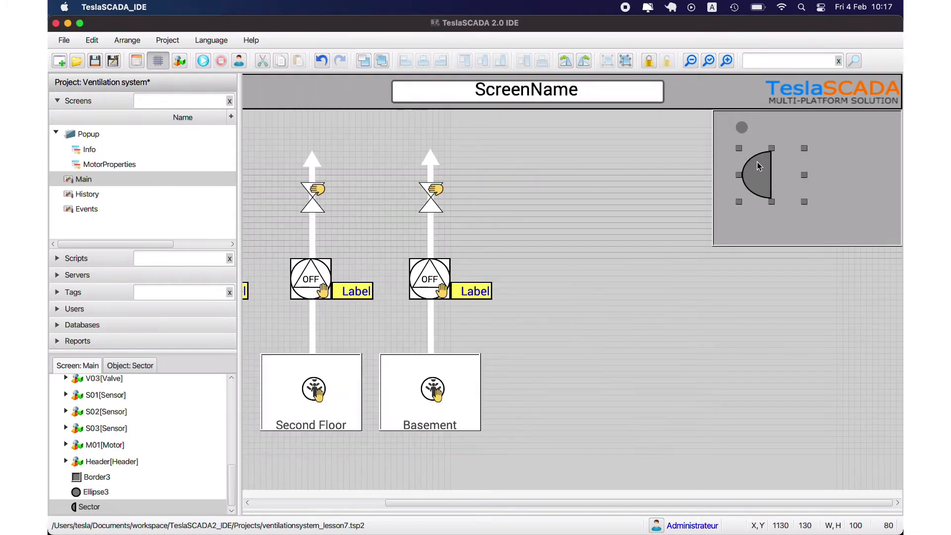
Set the sector's start angle to 0.0 and move the sector to X 1100, Y 130
double_click(766, 177)
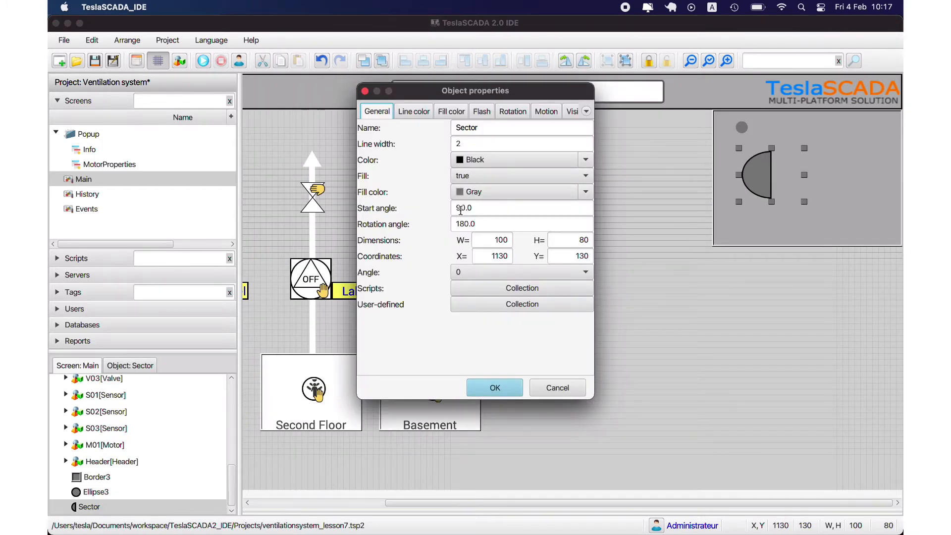
left_click_drag(460, 208, 453, 208)
key("BackSpace")
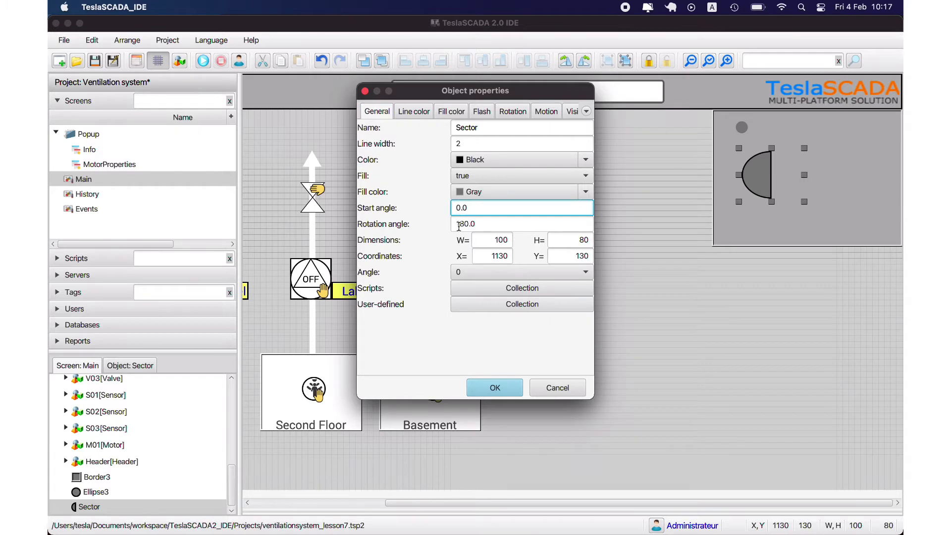
left_click(494, 388)
left_click_drag(799, 178, 771, 172)
Set the sector's line color to Gray
double_click(771, 171)
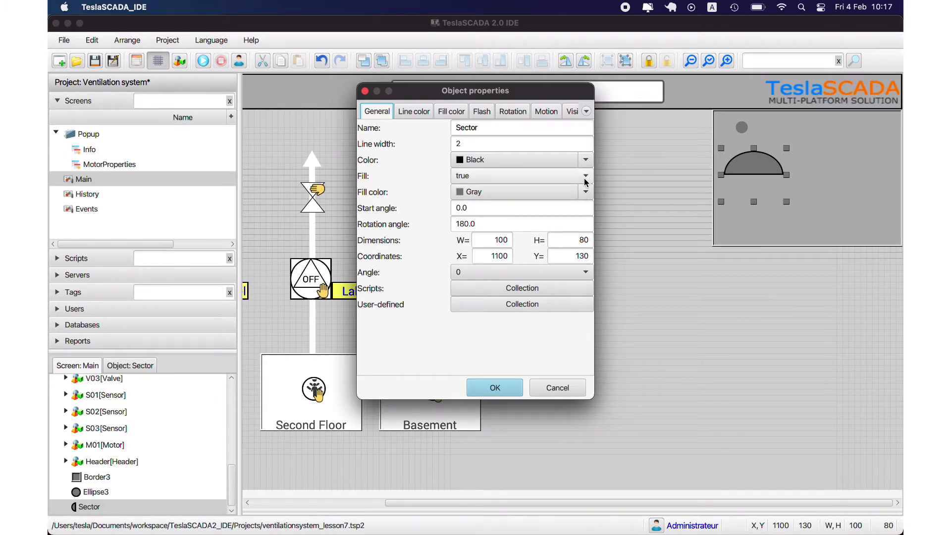
left_click(585, 159)
left_click(520, 180)
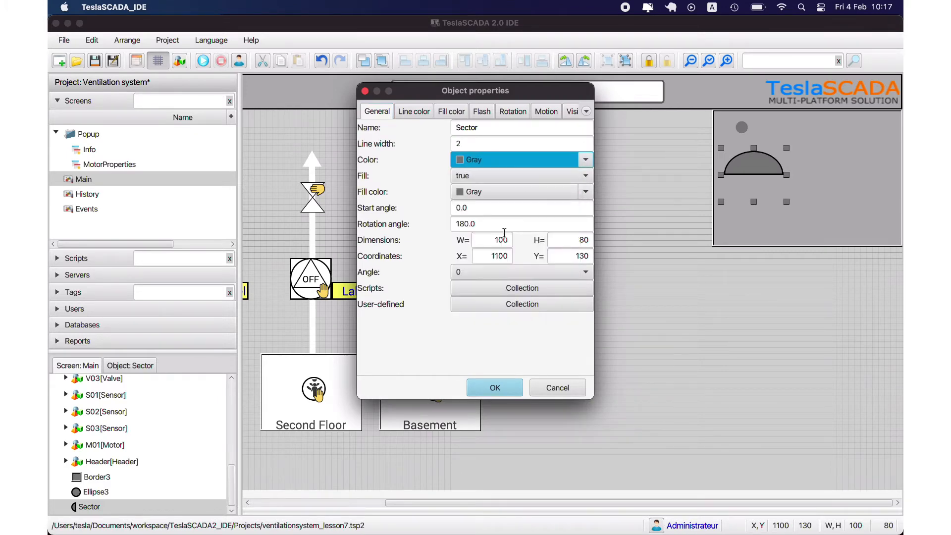
left_click(495, 388)
Shrink the sector to 40 × 40 and place it at X 1110, Y 100, directly under the small ellipse
left_click_drag(787, 175, 742, 142)
left_click(759, 165)
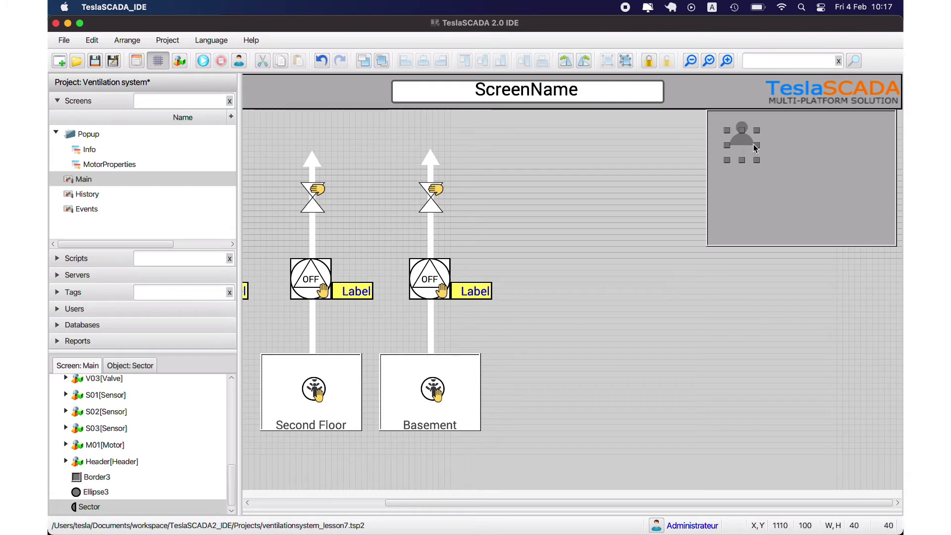
left_click(637, 150)
Add a Border3D object beside the person symbol, sized 200 × 40 at X 1160, Y 80
right_click(616, 160)
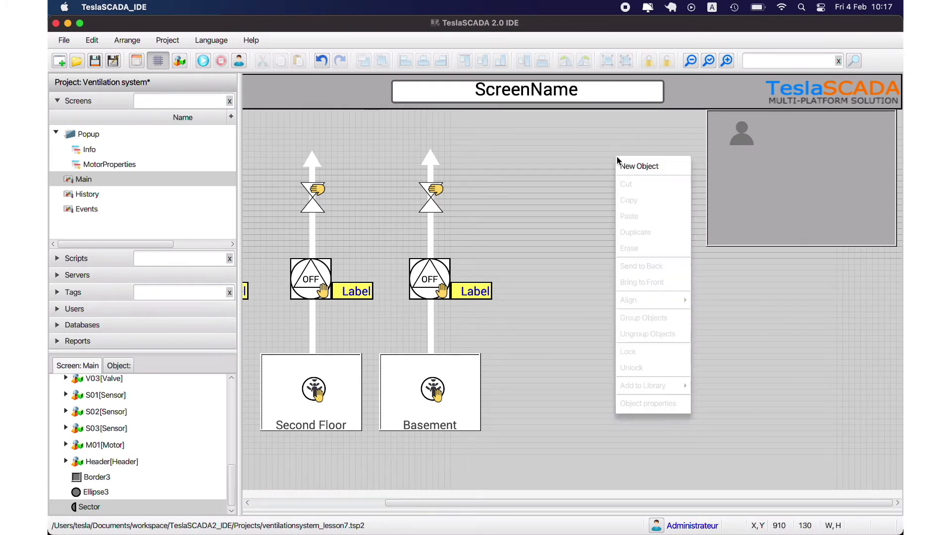
left_click(628, 167)
left_click(323, 156)
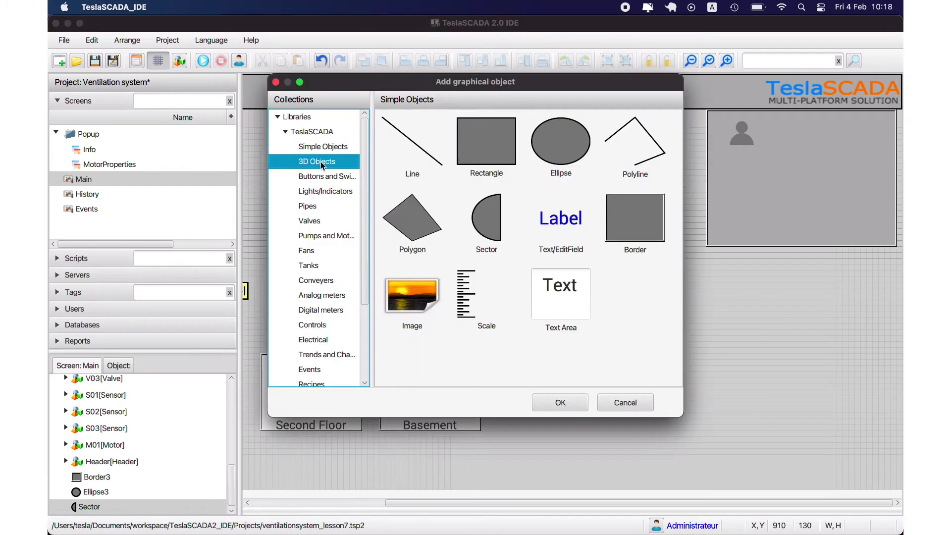
double_click(619, 236)
left_click(783, 130)
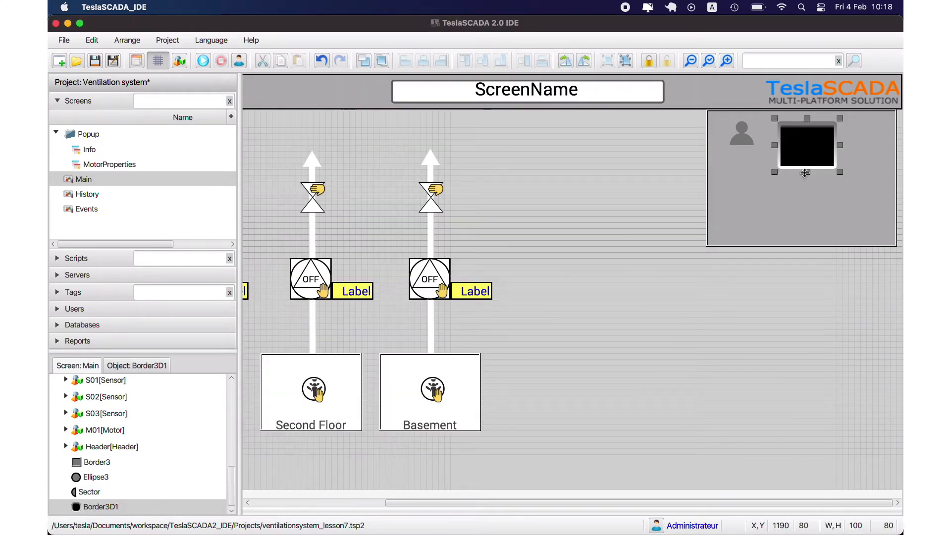
left_click_drag(805, 172, 882, 133)
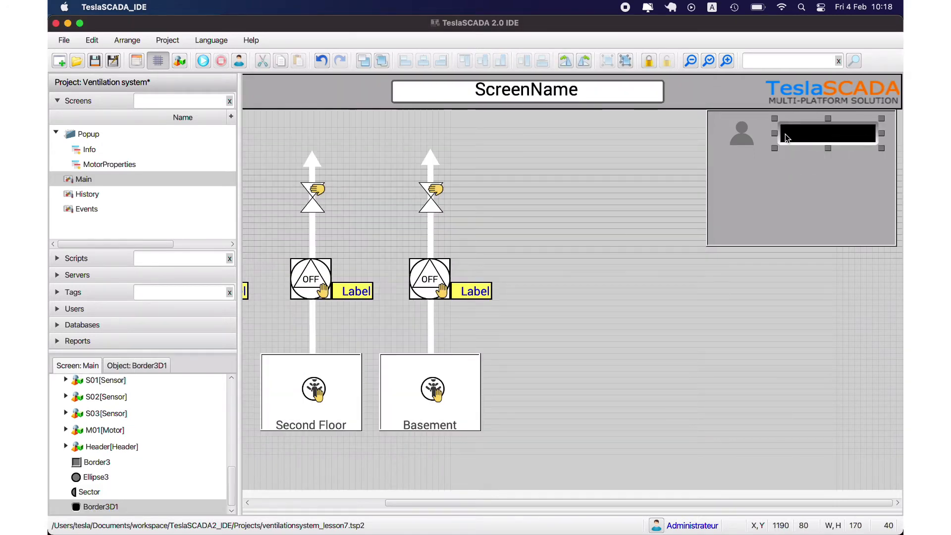
left_click_drag(775, 133, 756, 134)
Set the Border3D object's line width to 2 and its fill to false
double_click(802, 137)
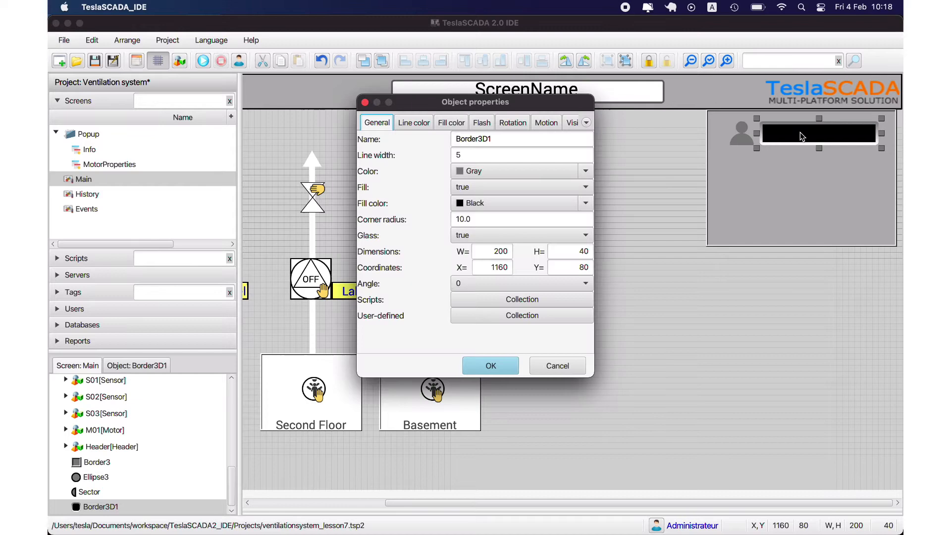
double_click(461, 161)
type("2")
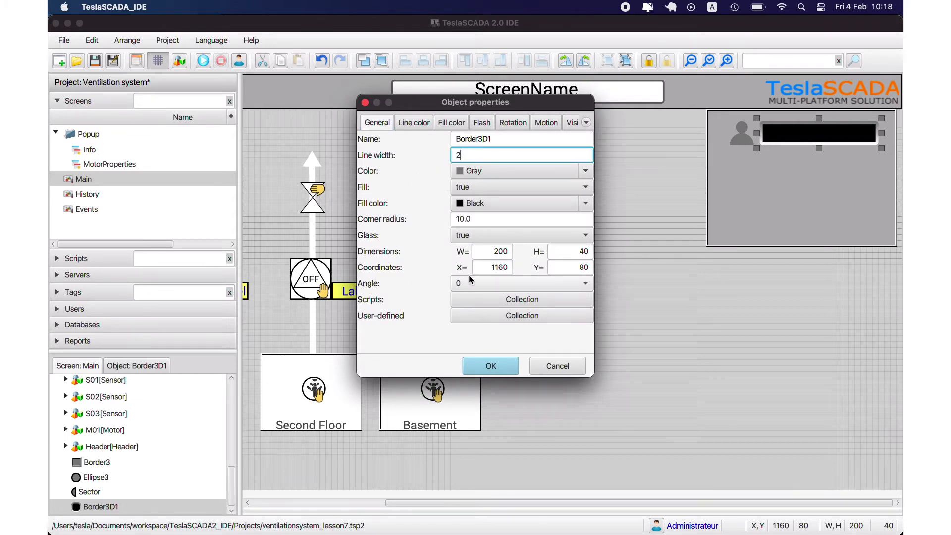
left_click(491, 366)
left_click_drag(819, 148, 818, 146)
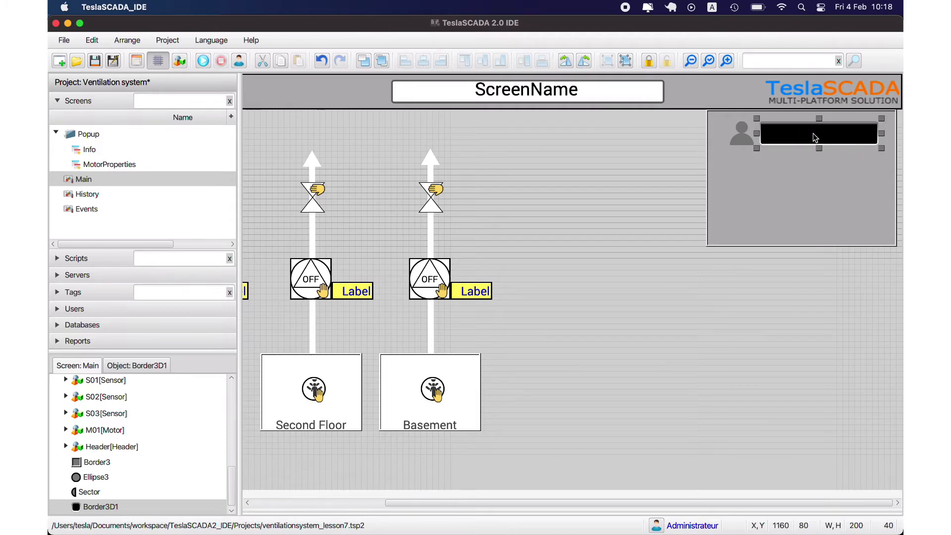
double_click(815, 137)
left_click(518, 187)
left_click(518, 199)
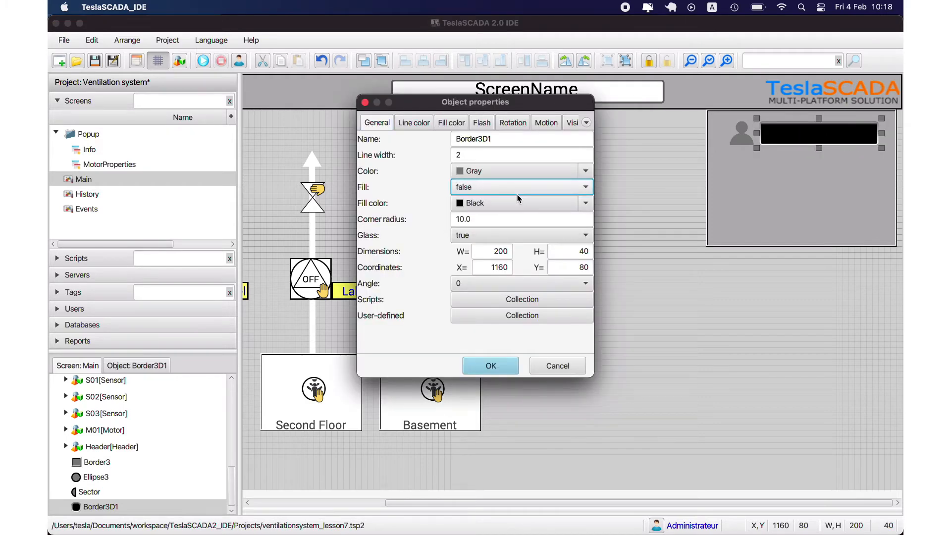
left_click(512, 361)
left_click(600, 141)
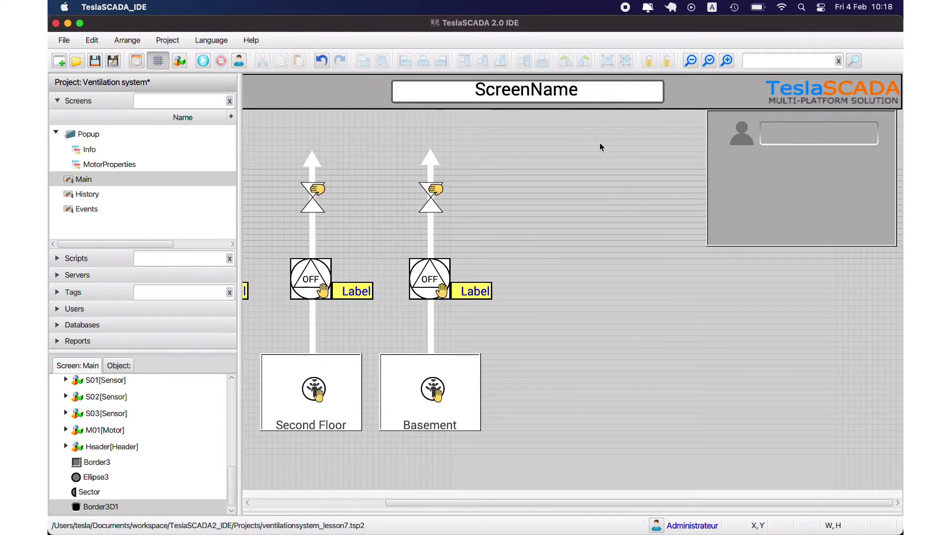
Add a Text/EditField over the Border3D frame, sized 200 × 40 at X 1160, Y 80
right_click(564, 141)
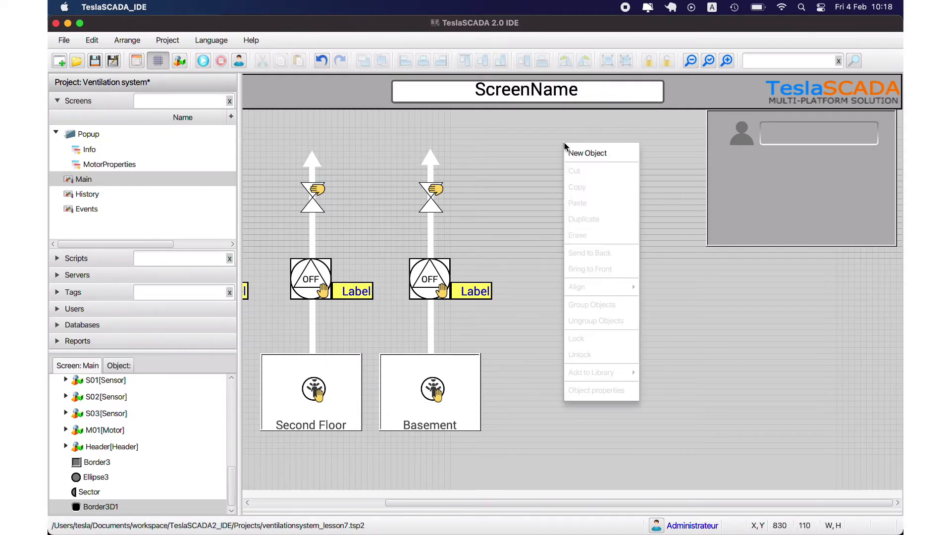
left_click(575, 151)
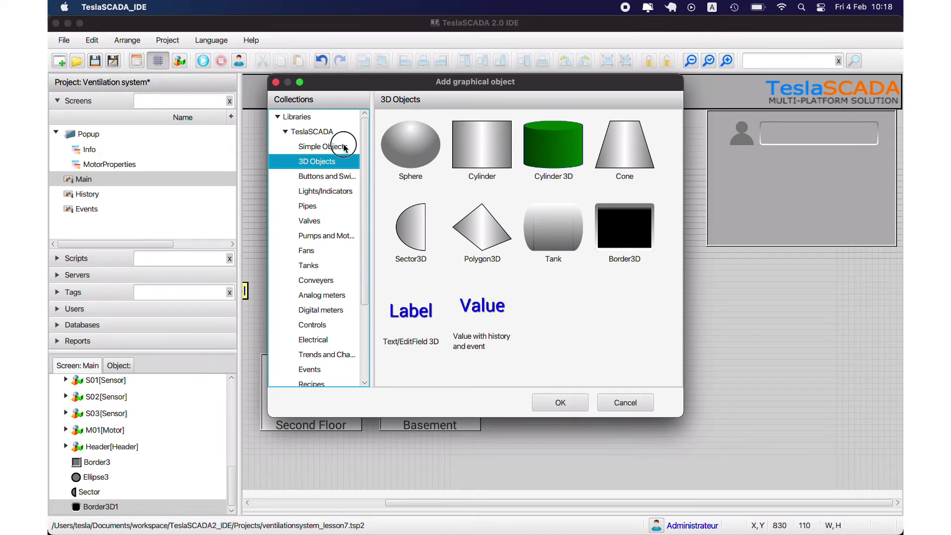
left_click(322, 147)
double_click(559, 223)
left_click_drag(808, 178, 810, 148)
left_click_drag(809, 144, 883, 136)
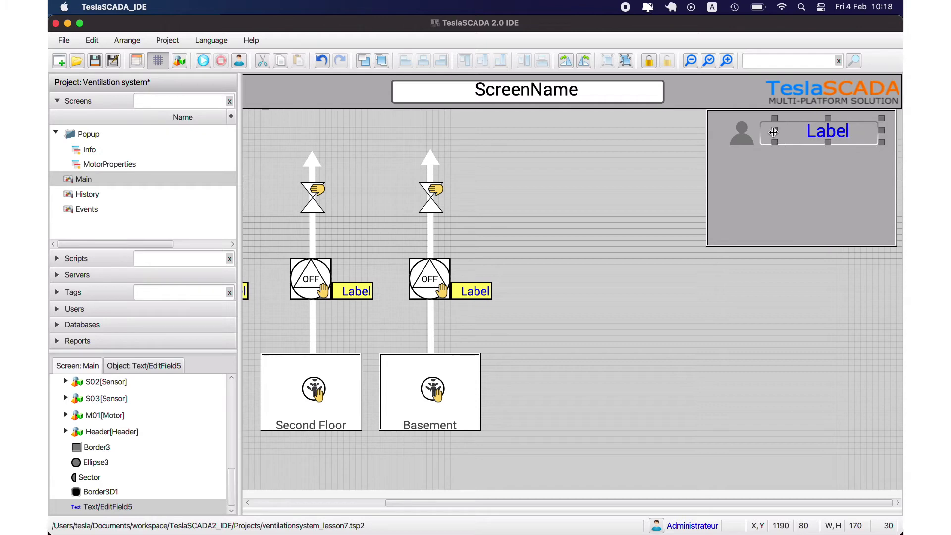
left_click_drag(778, 132, 760, 132)
left_click_drag(819, 140, 821, 149)
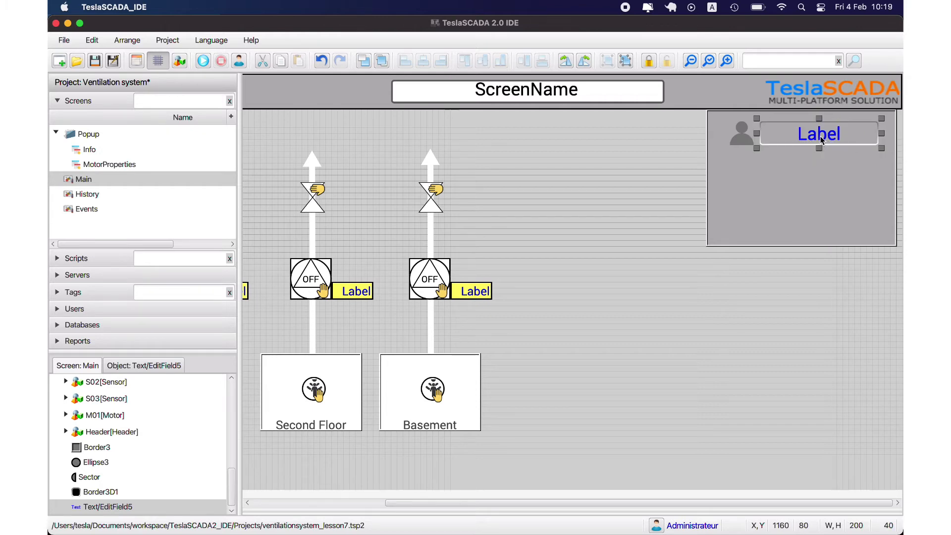
Set the new text field's font size to 15 and its text color to Black
double_click(819, 134)
double_click(478, 167)
type("16")
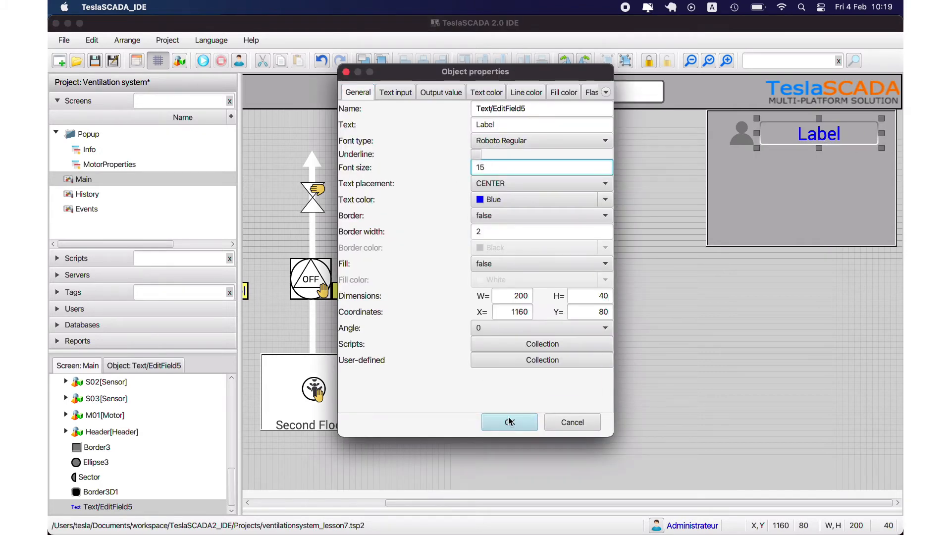
left_click(509, 422)
double_click(828, 136)
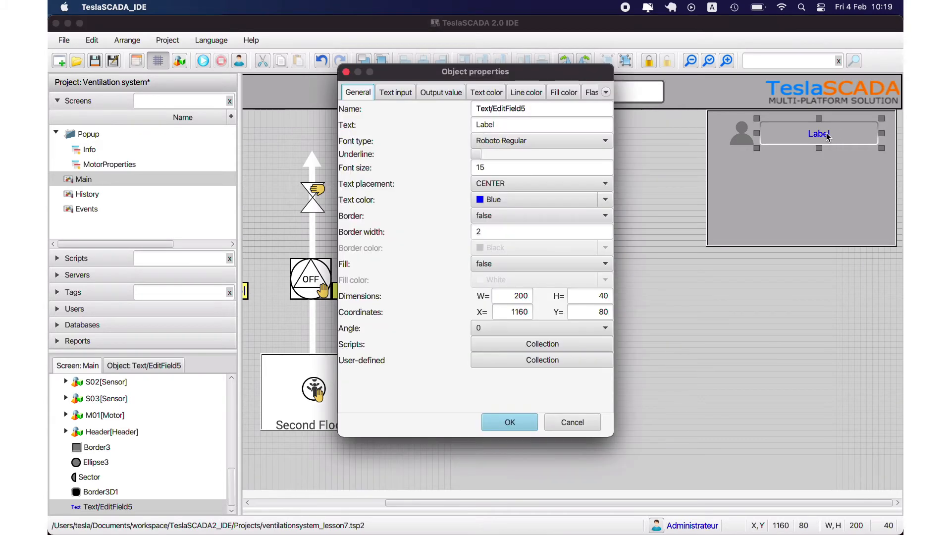
left_click(605, 199)
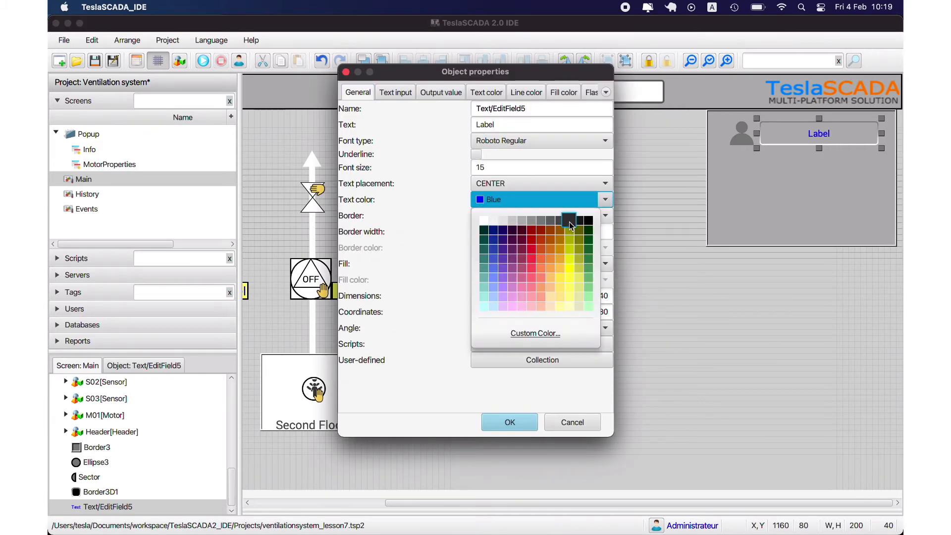
left_click(569, 218)
left_click(605, 199)
left_click(589, 220)
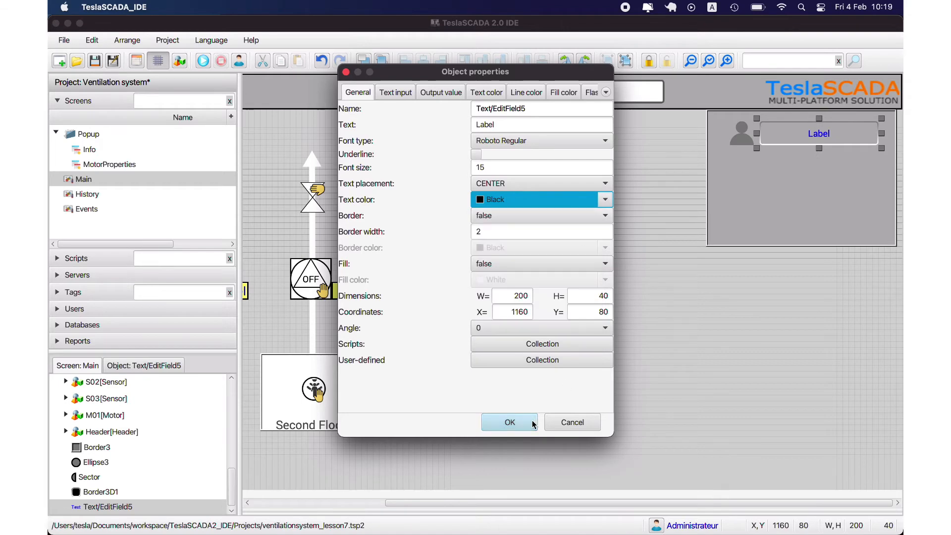
left_click(510, 422)
Enable the text field's text input property and bind it to the SystemCurrentUserName system tag
double_click(829, 138)
left_click(395, 92)
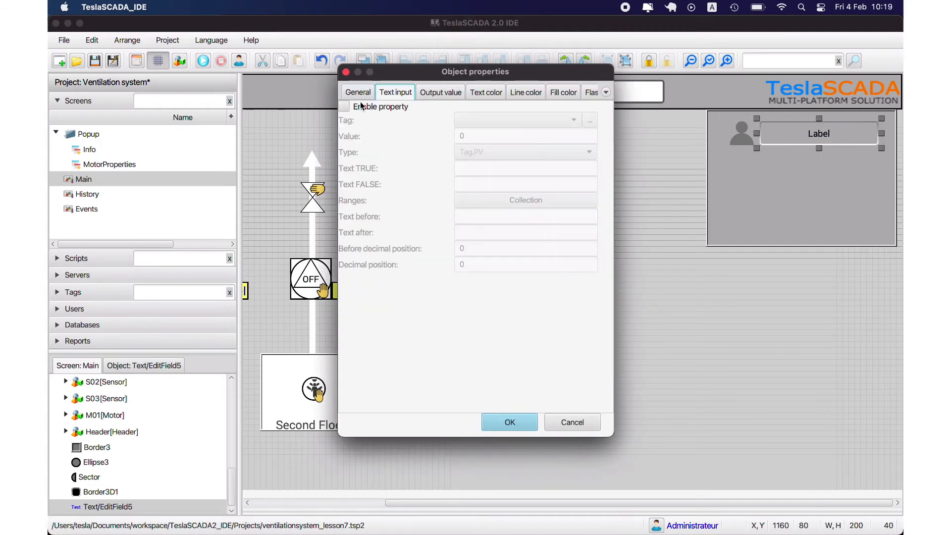
left_click(344, 107)
left_click(590, 120)
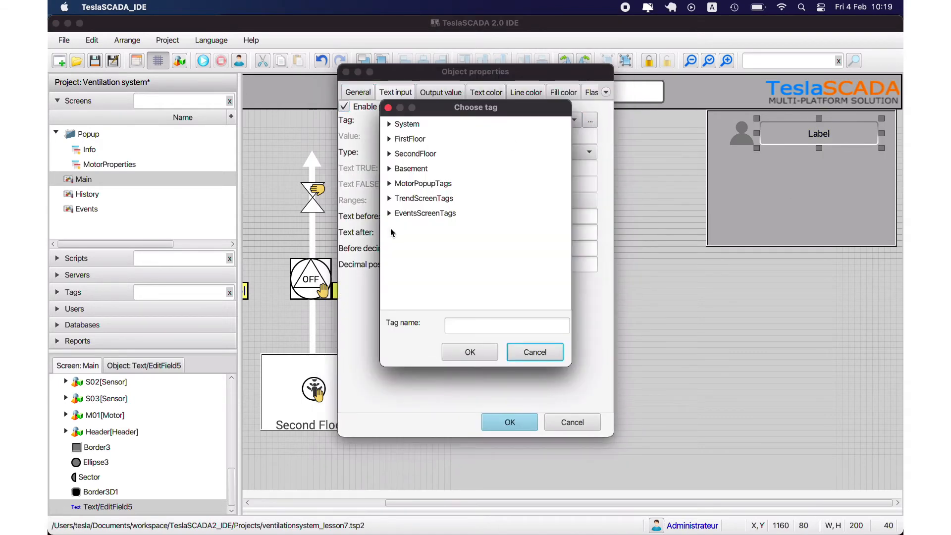
left_click(390, 125)
scroll(466, 191, "down", 3)
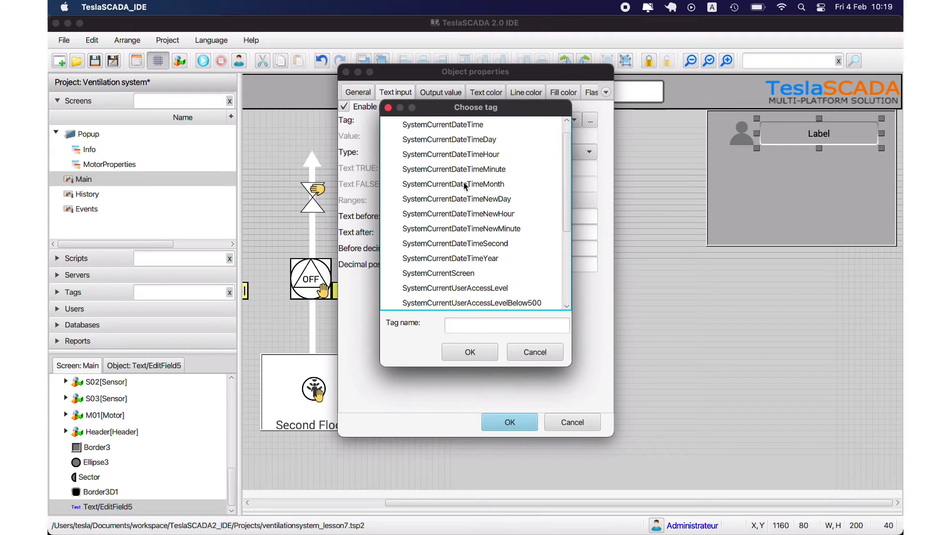
left_click(471, 303)
left_click(469, 352)
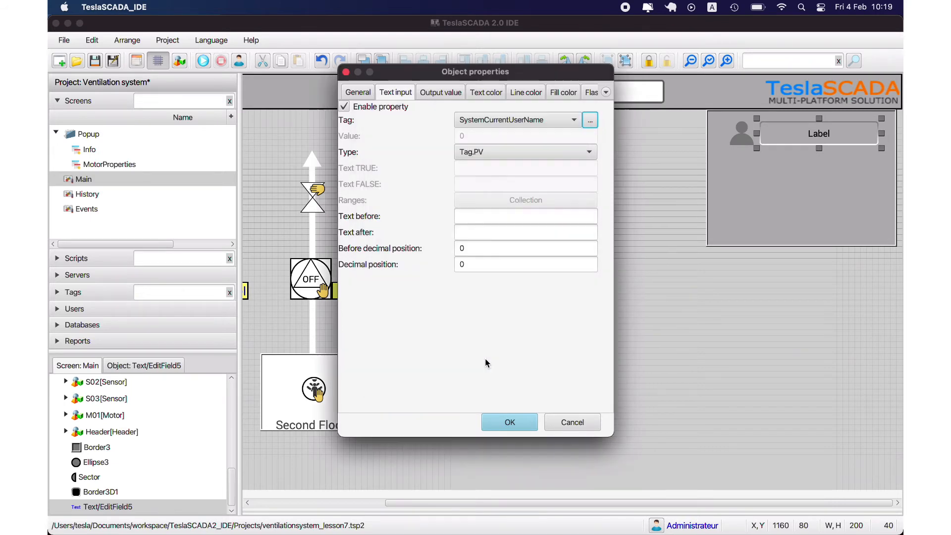
left_click(507, 422)
Save the project and start running it
left_click(94, 61)
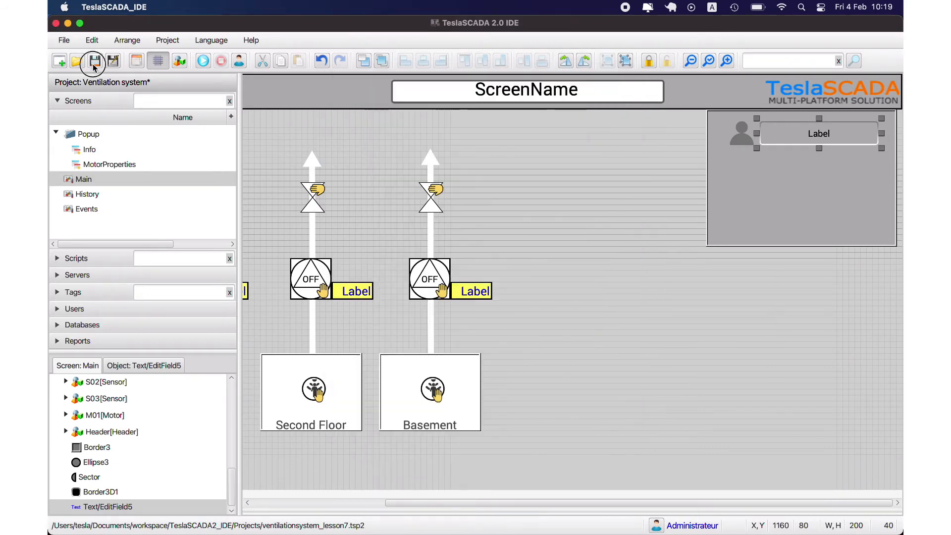
left_click(203, 60)
left_click(494, 232)
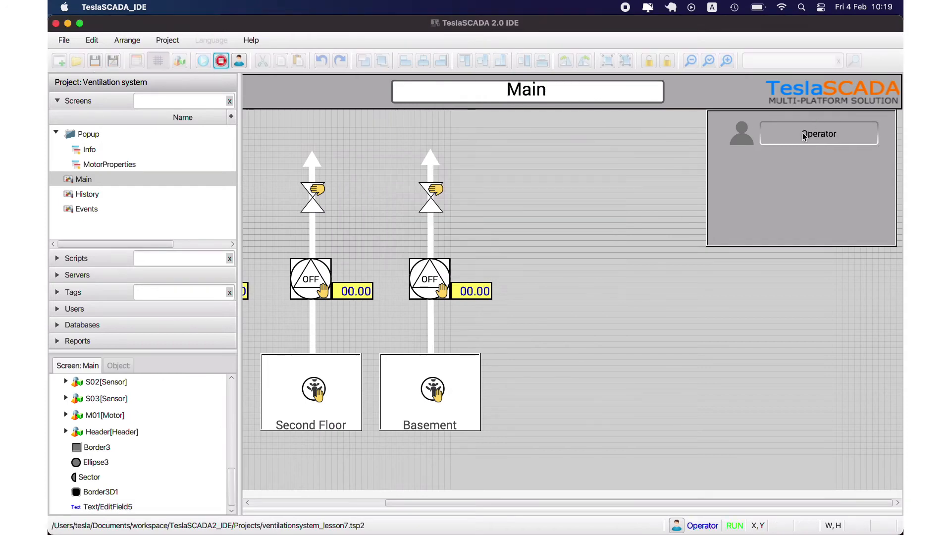
Log in to the running project as Control engineer to test the user name field, and stop the run
left_click(239, 60)
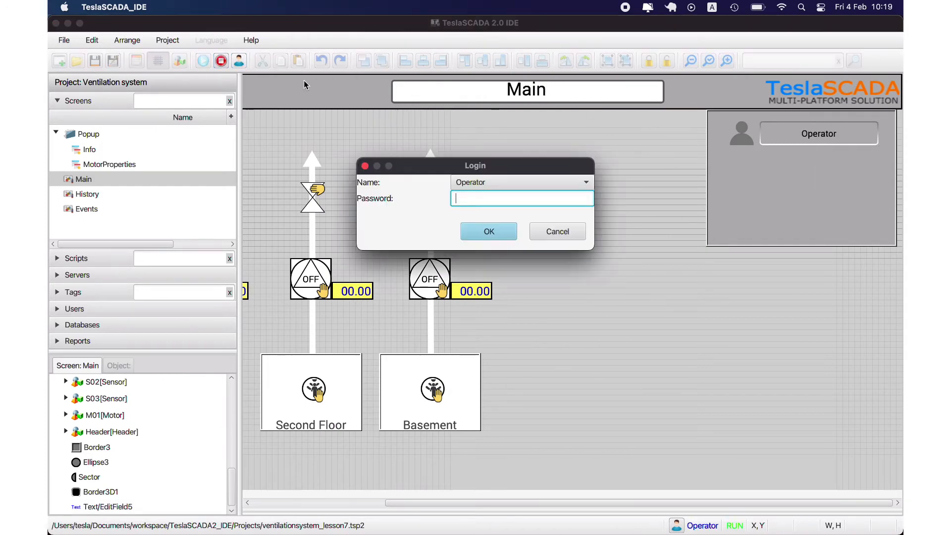
left_click(524, 183)
left_click(518, 195)
left_click(511, 230)
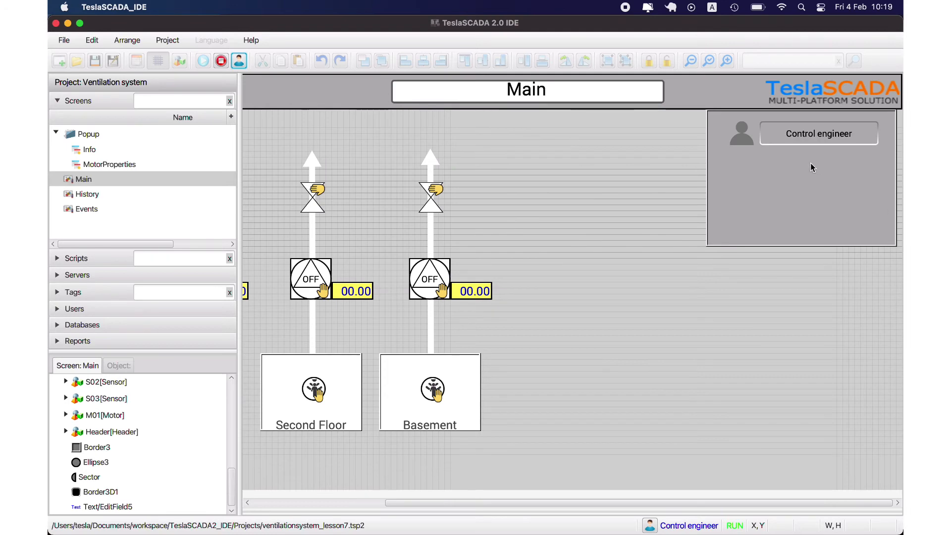
left_click(222, 60)
left_click(498, 232)
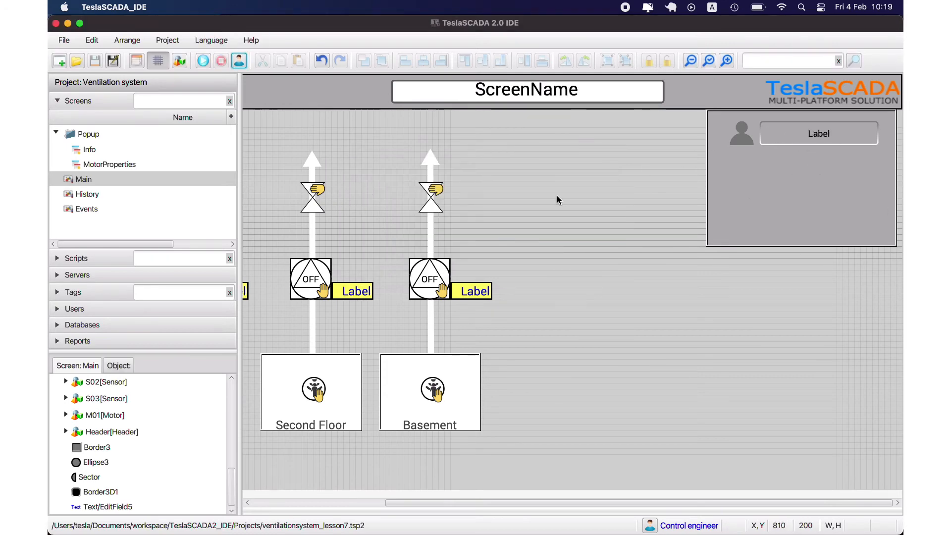
Add a button from the Buttons and Switches library inside the gray panel, below the user name field
right_click(549, 177)
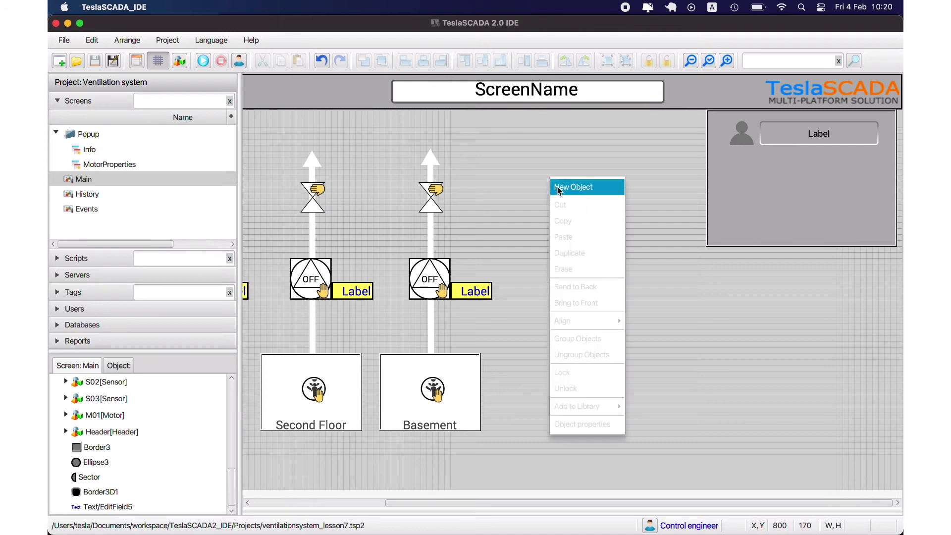
left_click(558, 187)
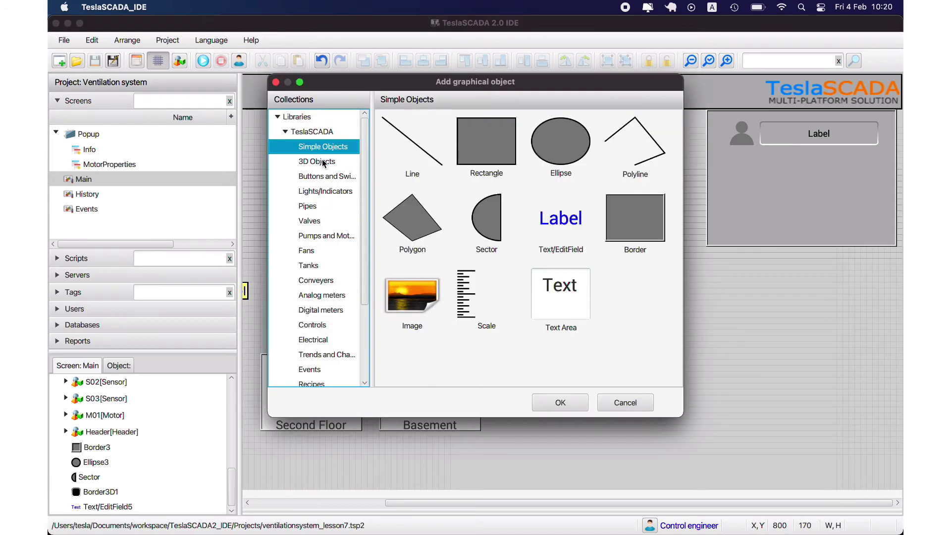
left_click(326, 176)
double_click(414, 144)
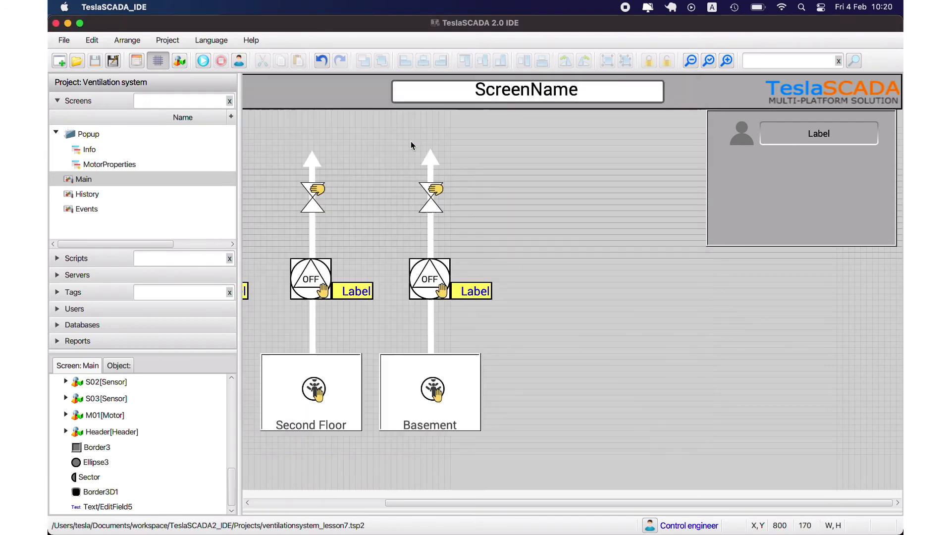
left_click(775, 161)
left_click(842, 178)
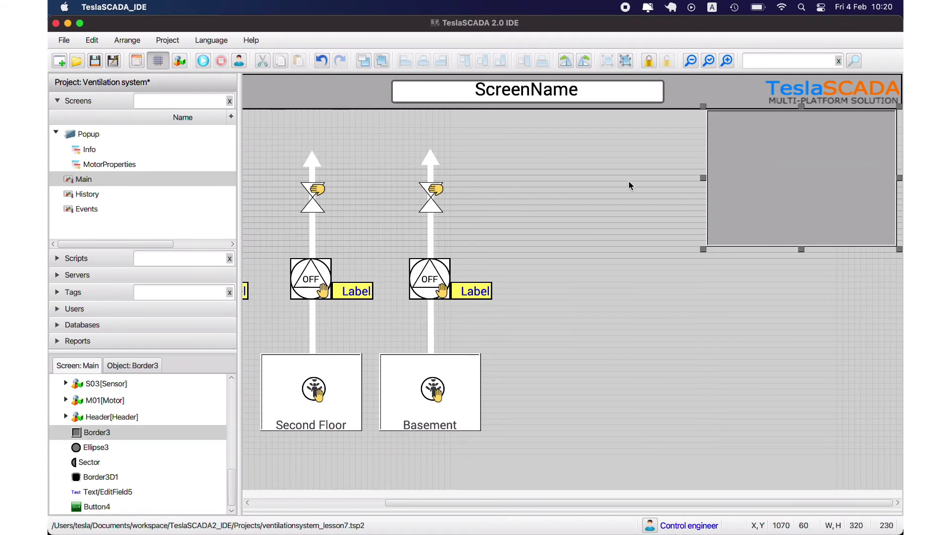
Align the new Start button under the user name field and widen it to 200 by 40 to match the field
left_click(818, 177)
left_click_drag(832, 179, 846, 180)
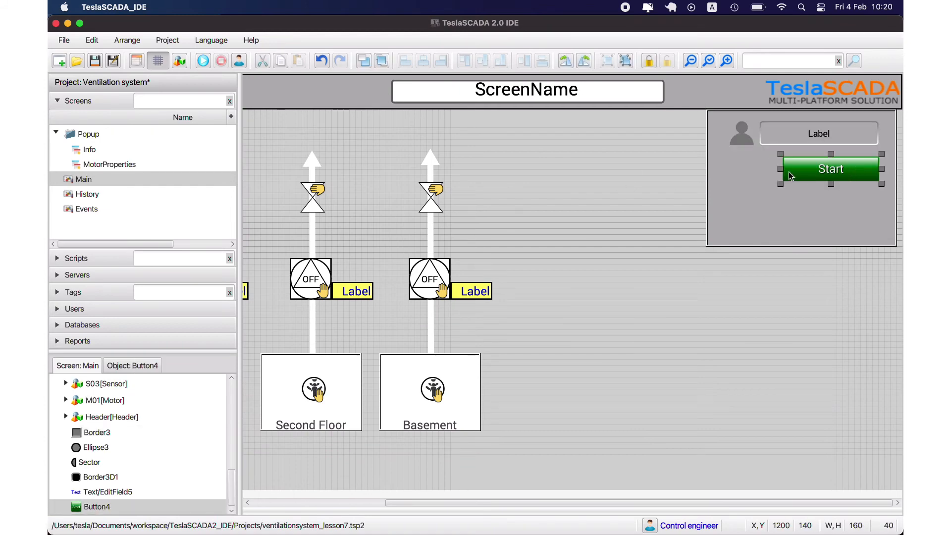
left_click_drag(780, 169, 761, 169)
Set the Start button's fill color to #666666 and its text to Login
double_click(802, 177)
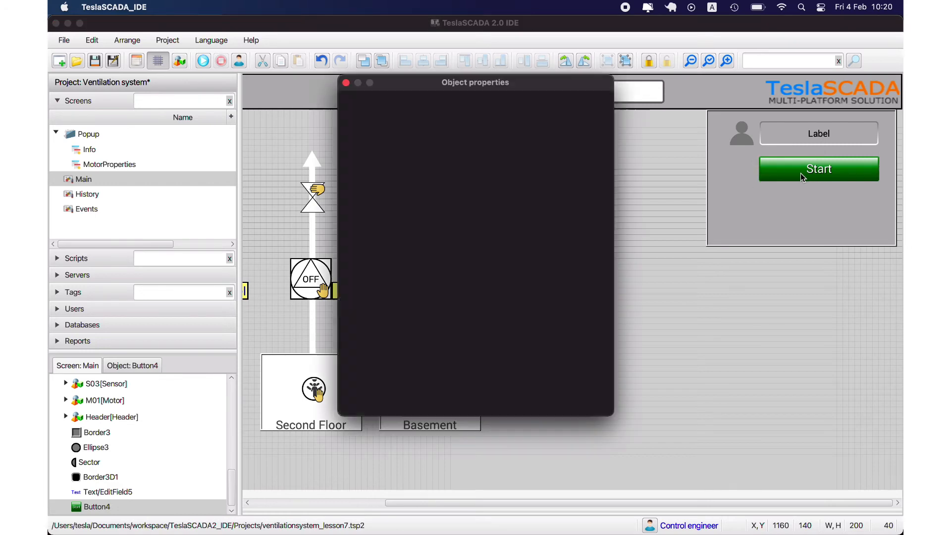
left_click(540, 226)
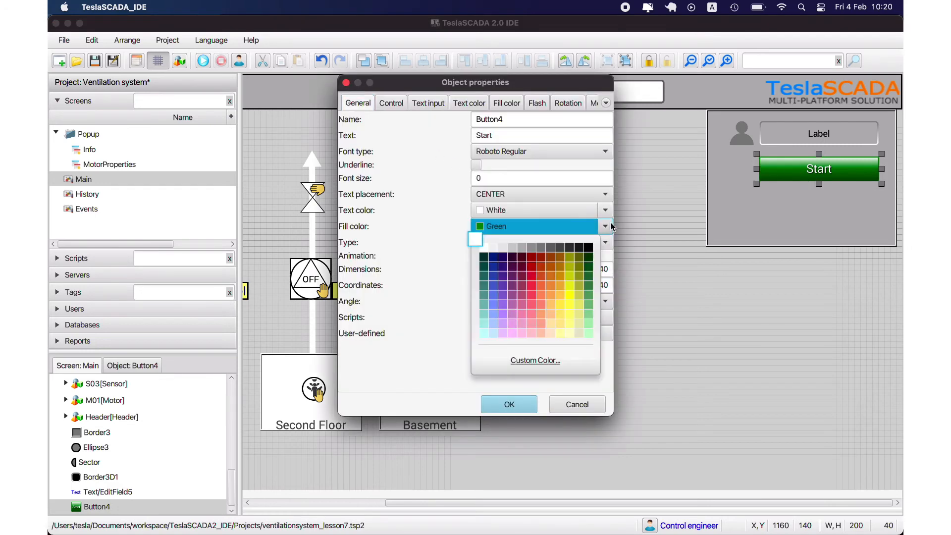
left_click(551, 246)
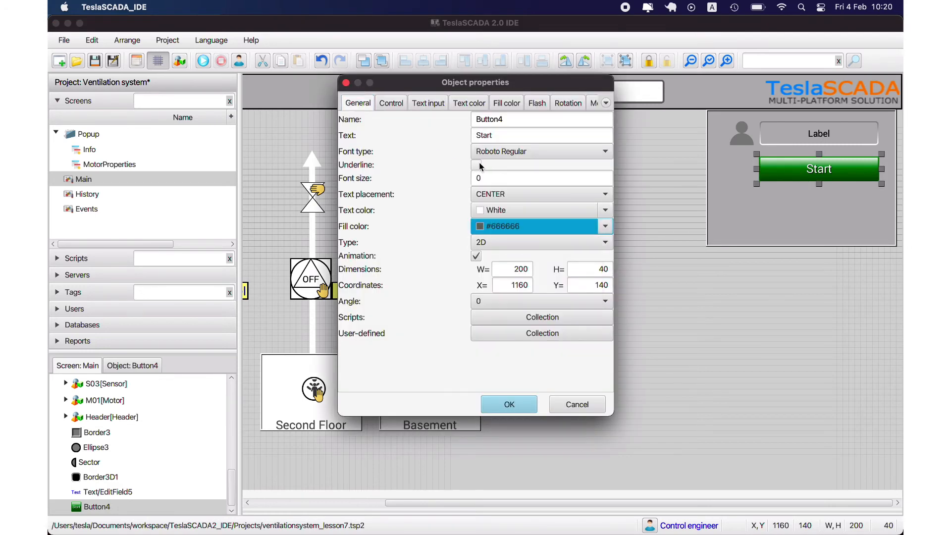
double_click(493, 135)
type("Login")
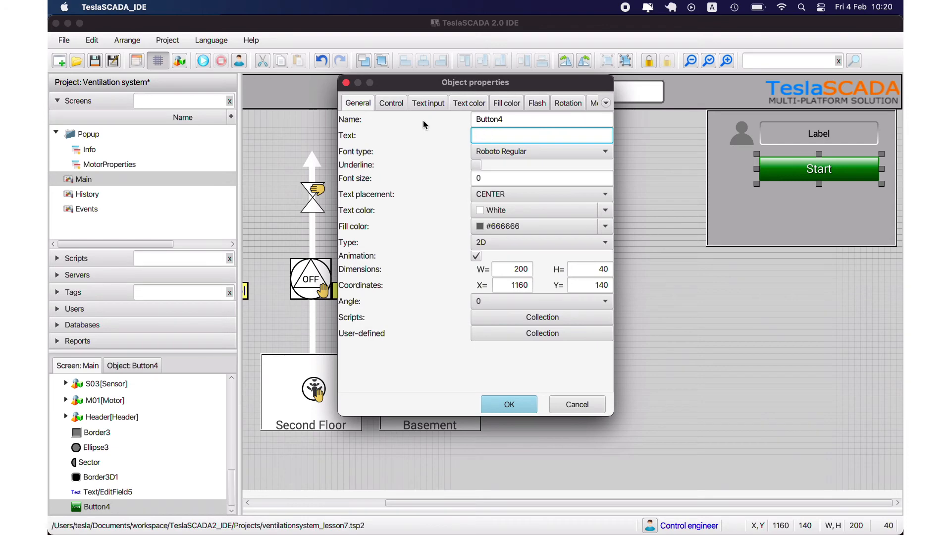
Enable the button's control property with the Login function and apply the properties
left_click(344, 117)
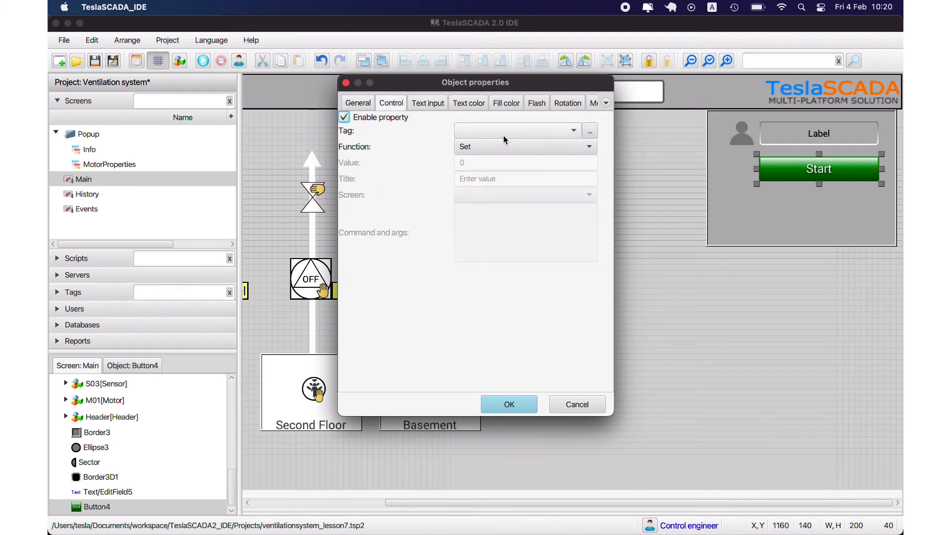
left_click(500, 131)
left_click(510, 146)
scroll(513, 241, "down", 2)
left_click(515, 267)
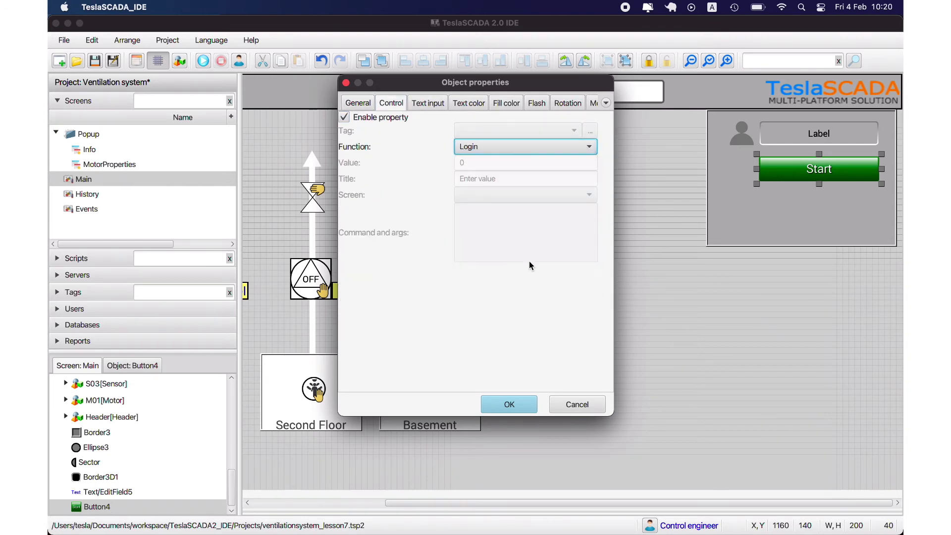
left_click(510, 406)
Change the Login button's fill color to Gray
left_click(806, 175)
double_click(807, 174)
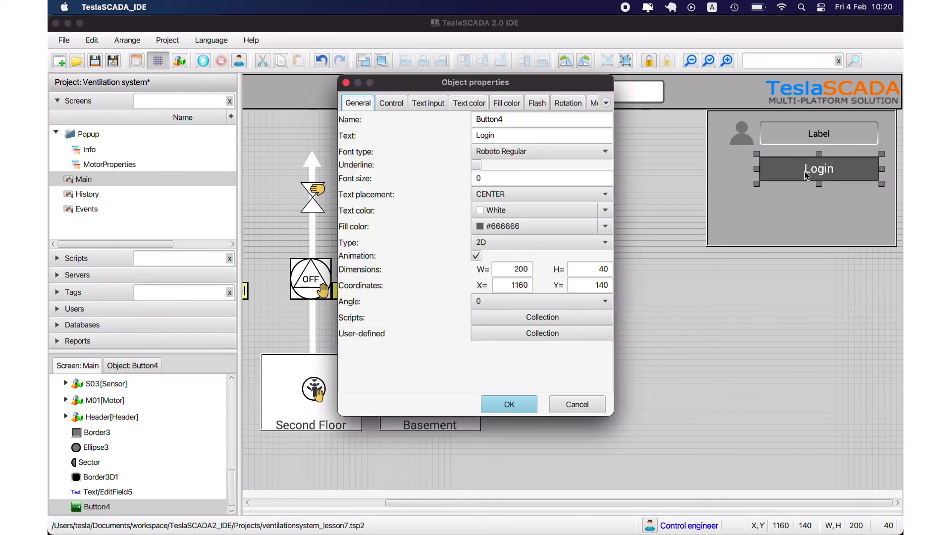
left_click(605, 226)
left_click(542, 252)
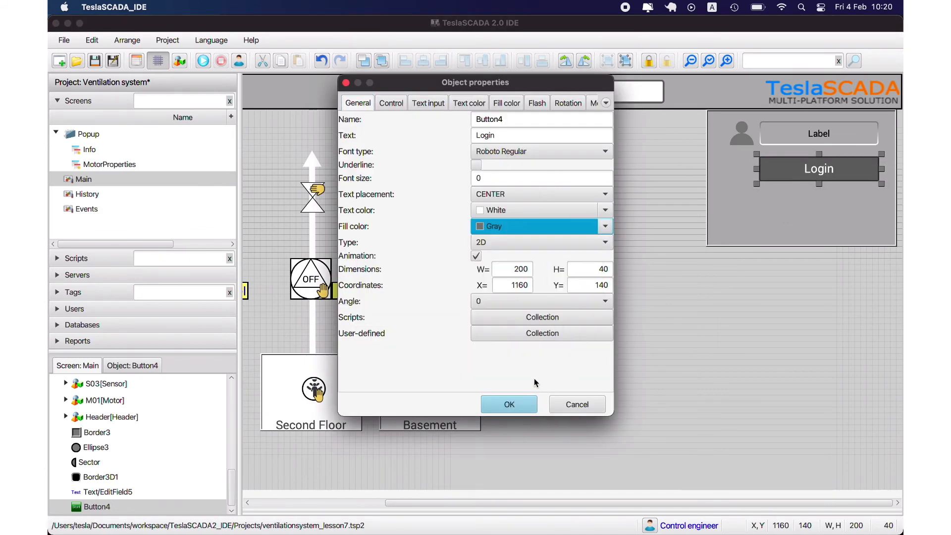
left_click(524, 398)
Duplicate the Login button and arrange the two buttons one below the other, at Y 140 and Y 200, under the user name field
right_click(800, 172)
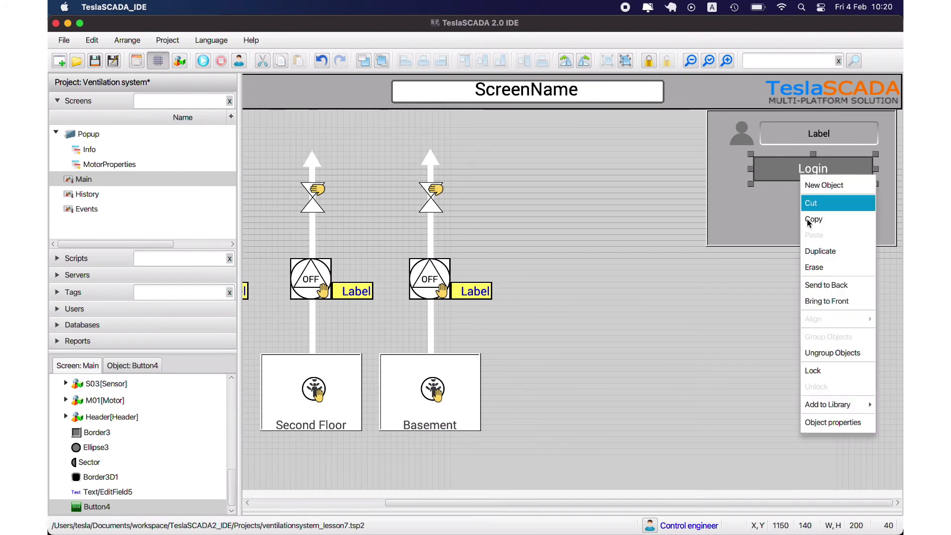
left_click(813, 251)
left_click_drag(810, 180, 808, 209)
left_click(806, 169)
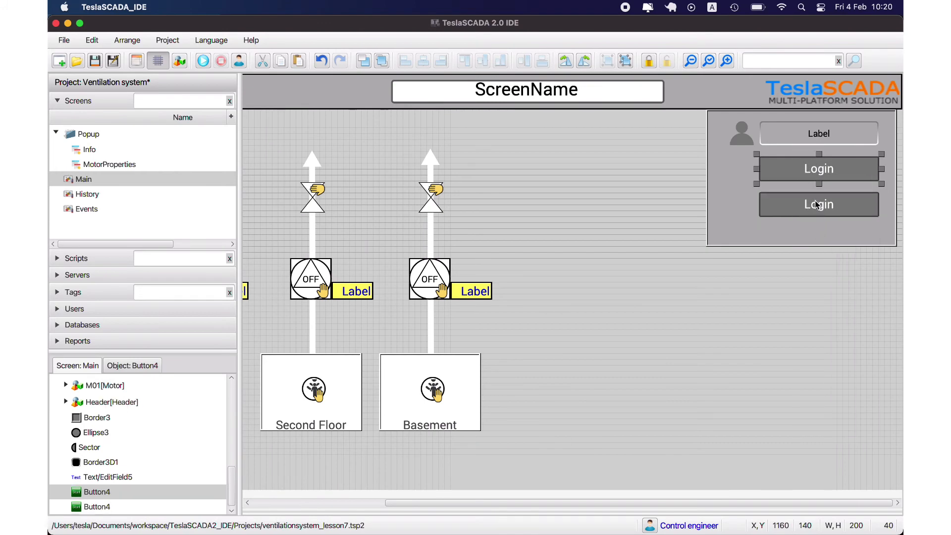
Set the lower button's text to Logout and its control function to Logout
double_click(818, 204)
left_click(524, 135)
key("BackSpace")
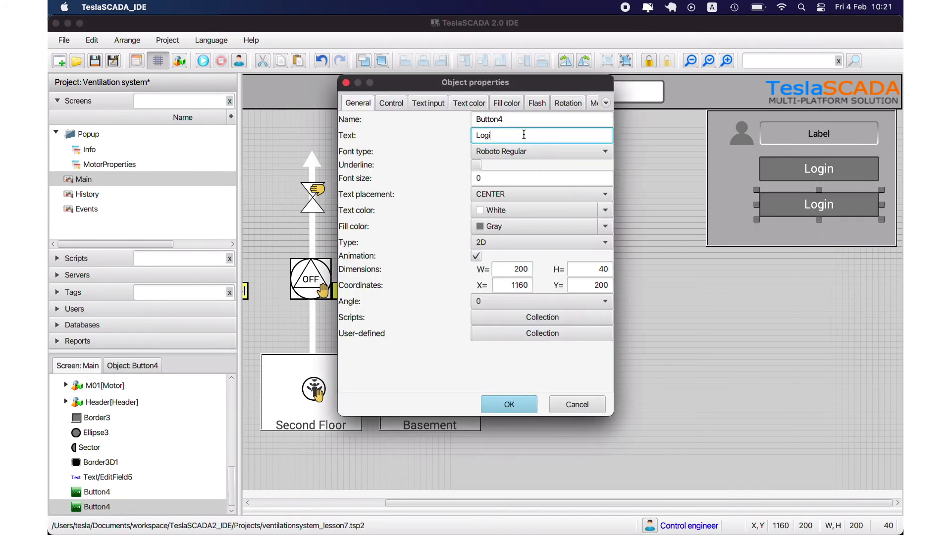
type("out")
left_click(392, 102)
left_click(526, 146)
scroll(498, 267, "down", 3)
left_click(475, 282)
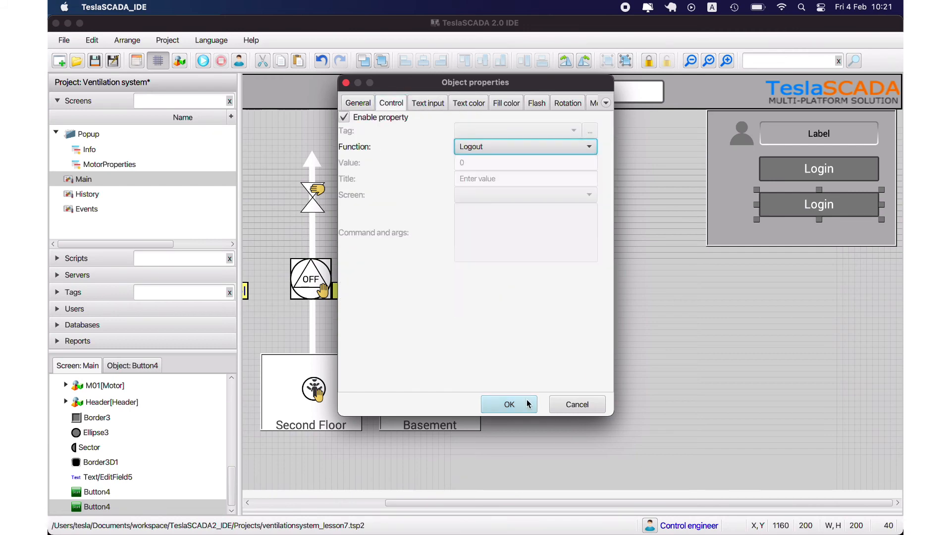
left_click(509, 404)
Save the project and run it as Control engineer to test the Logout button, stopping the run at the end
left_click(94, 60)
left_click(197, 65)
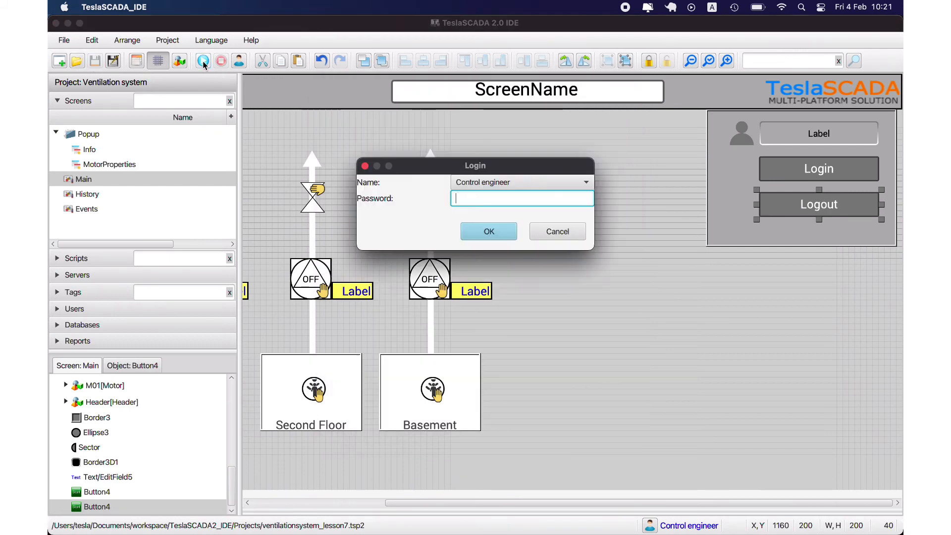
left_click(489, 232)
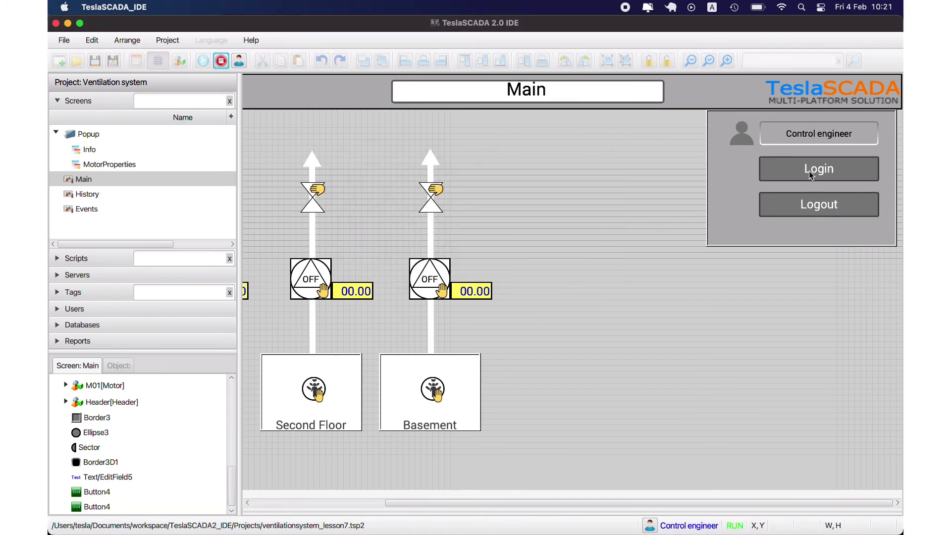
left_click(820, 203)
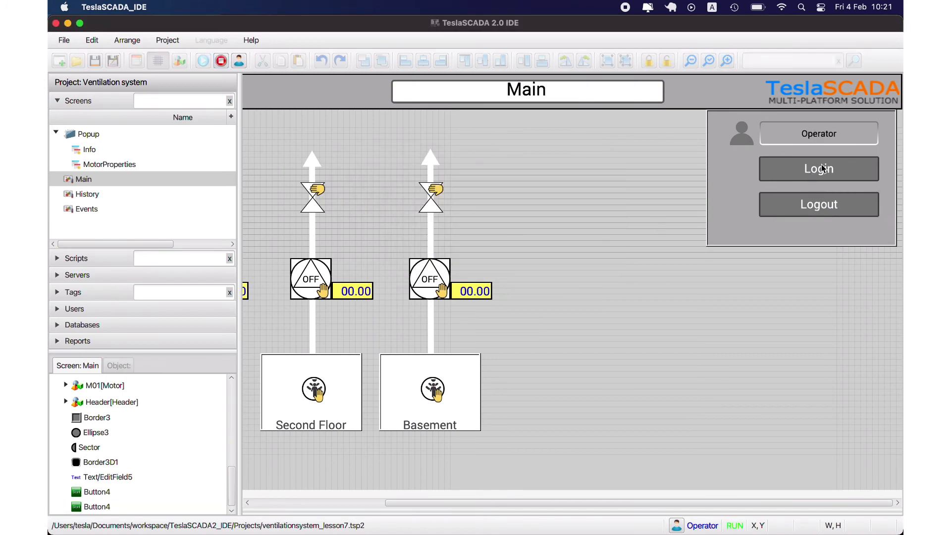
left_click(222, 61)
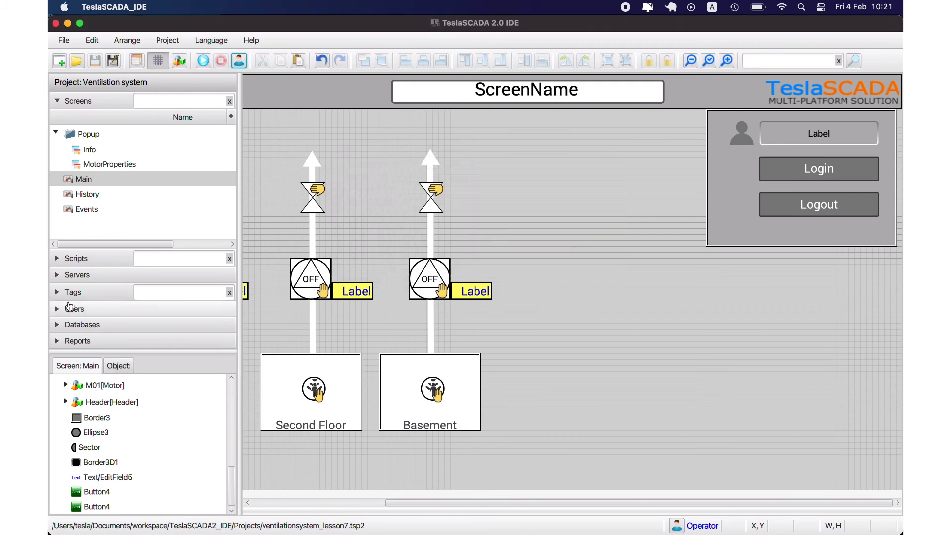
Remove the Can close and Can stop permissions from the Operator user
left_click(74, 309)
left_click(82, 187)
double_click(82, 186)
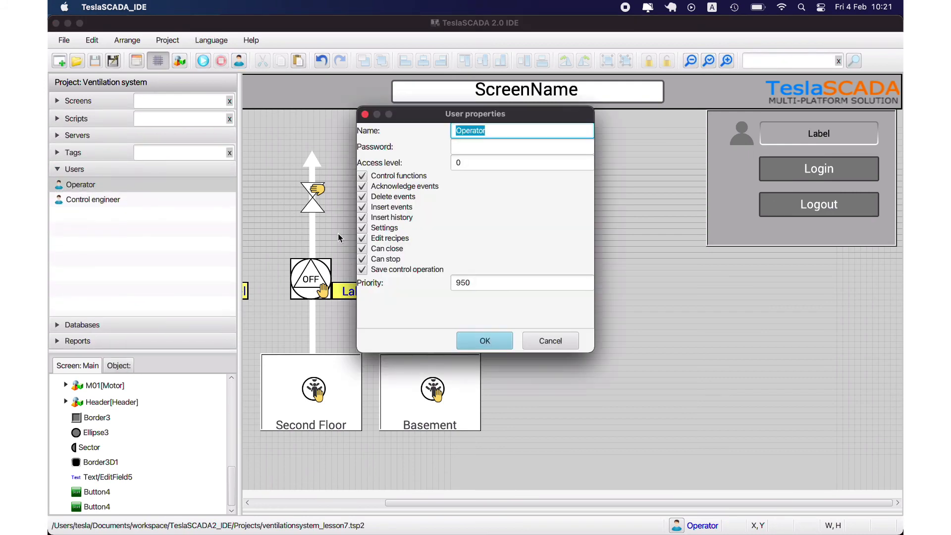
double_click(459, 164)
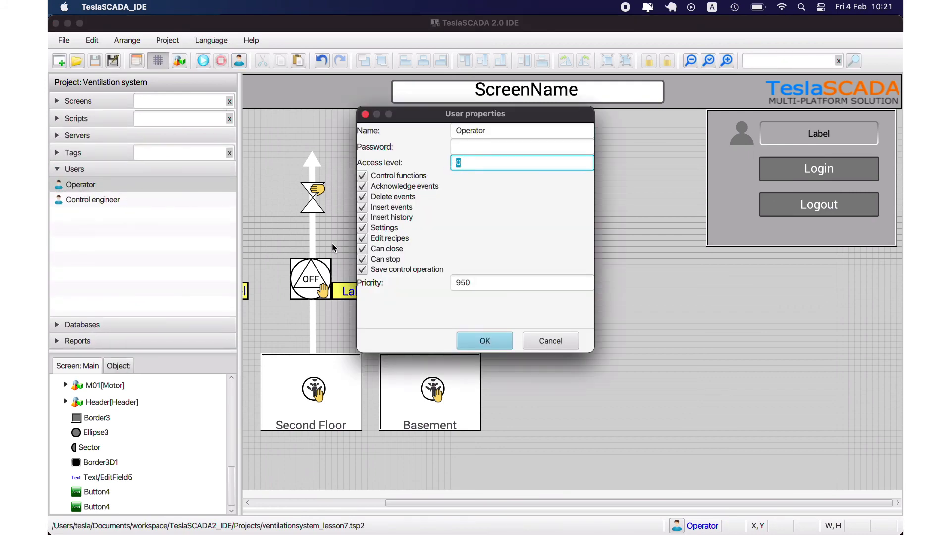
left_click(362, 248)
left_click(363, 259)
left_click(485, 341)
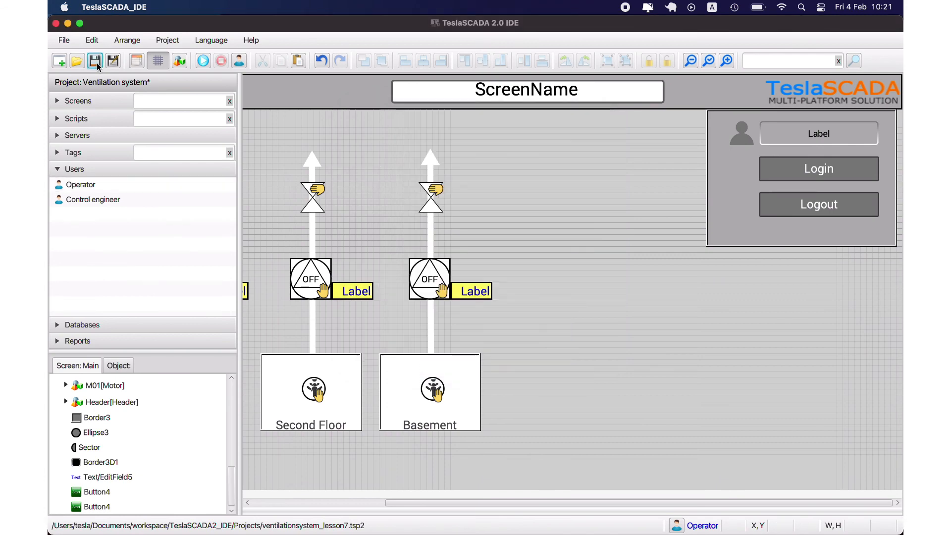
Run the project as Operator and switch to Control engineer with the Login button in the user panel
left_click(499, 238)
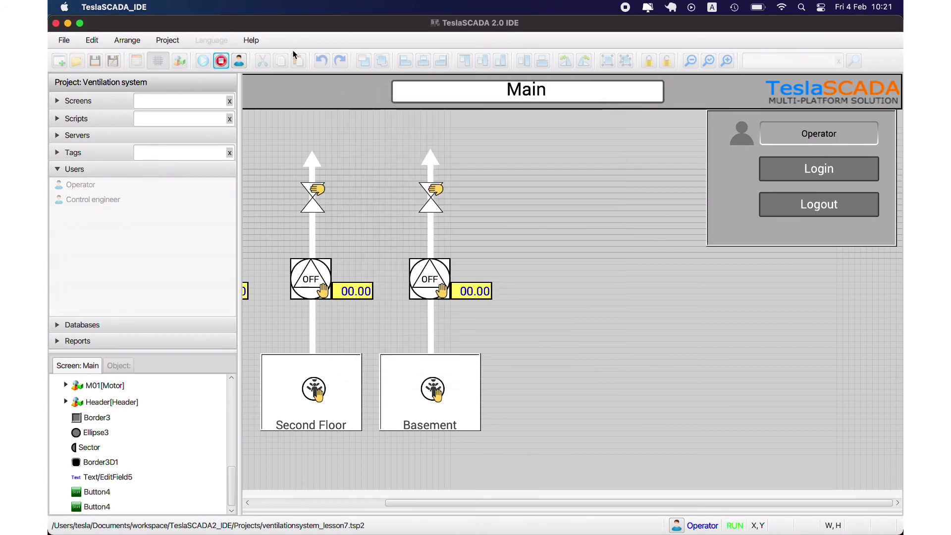
left_click(239, 60)
left_click(512, 236)
left_click(783, 176)
left_click(520, 184)
left_click(520, 203)
left_click(489, 231)
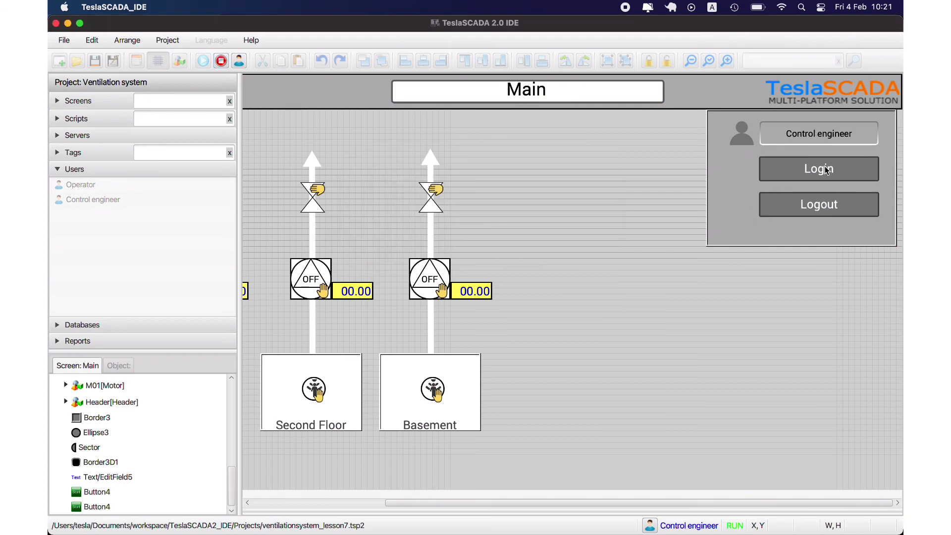
Stop the run and display the whole Main screen in the editor
left_click(224, 65)
left_click(463, 229)
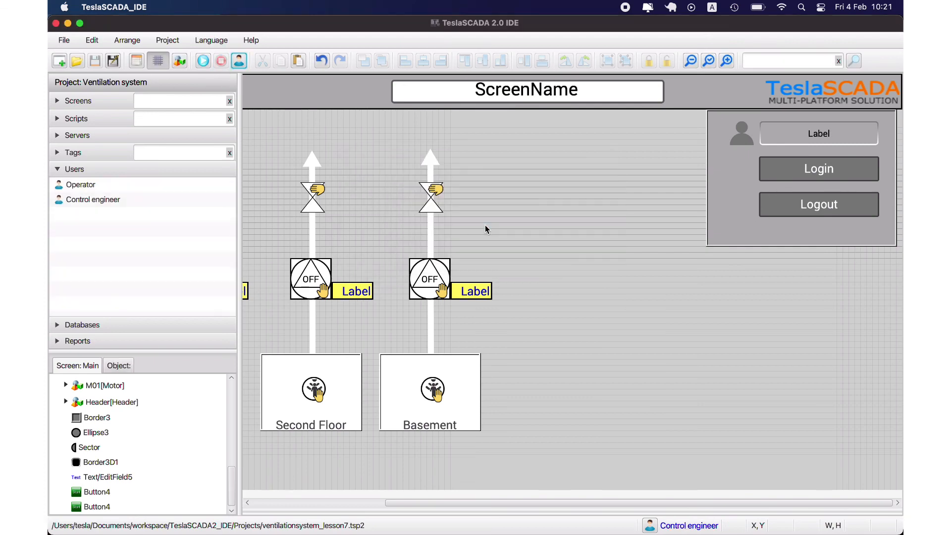
left_click_drag(636, 496, 493, 490)
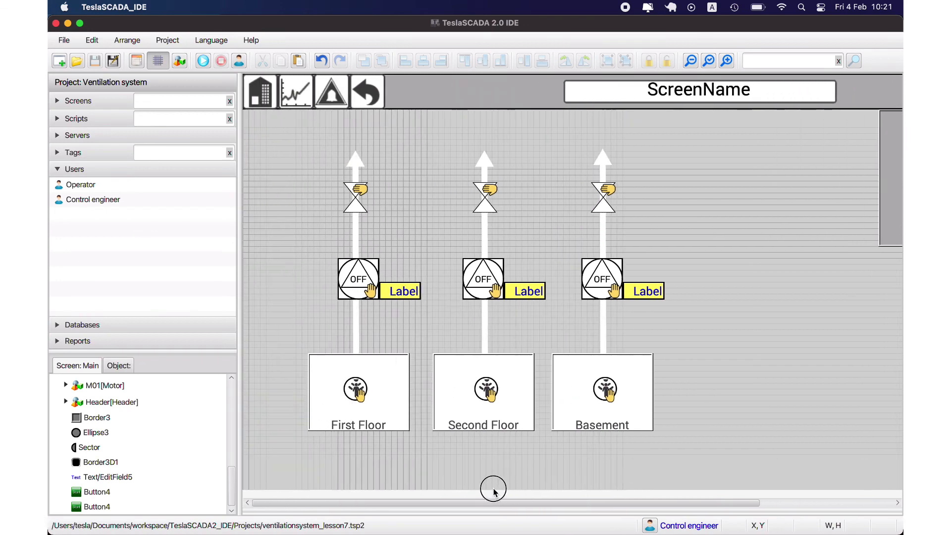
left_click(687, 62)
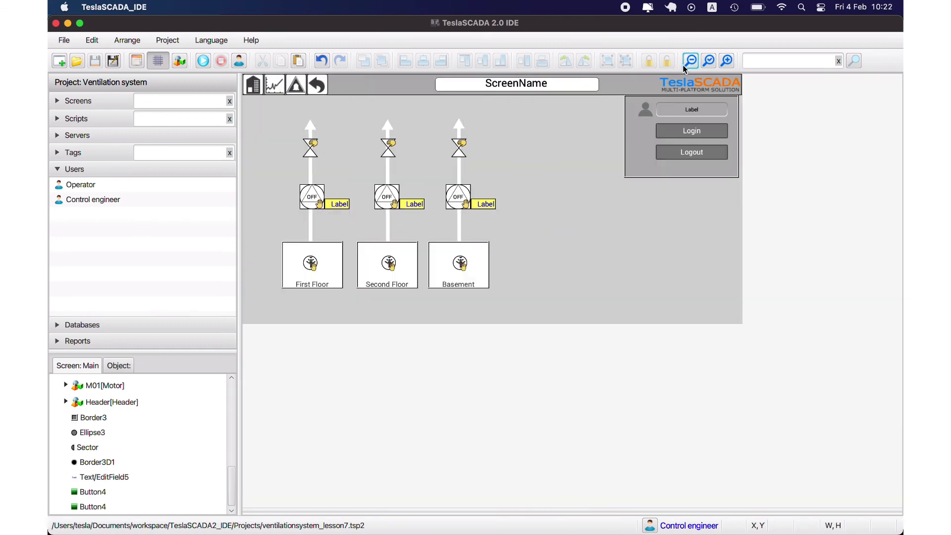